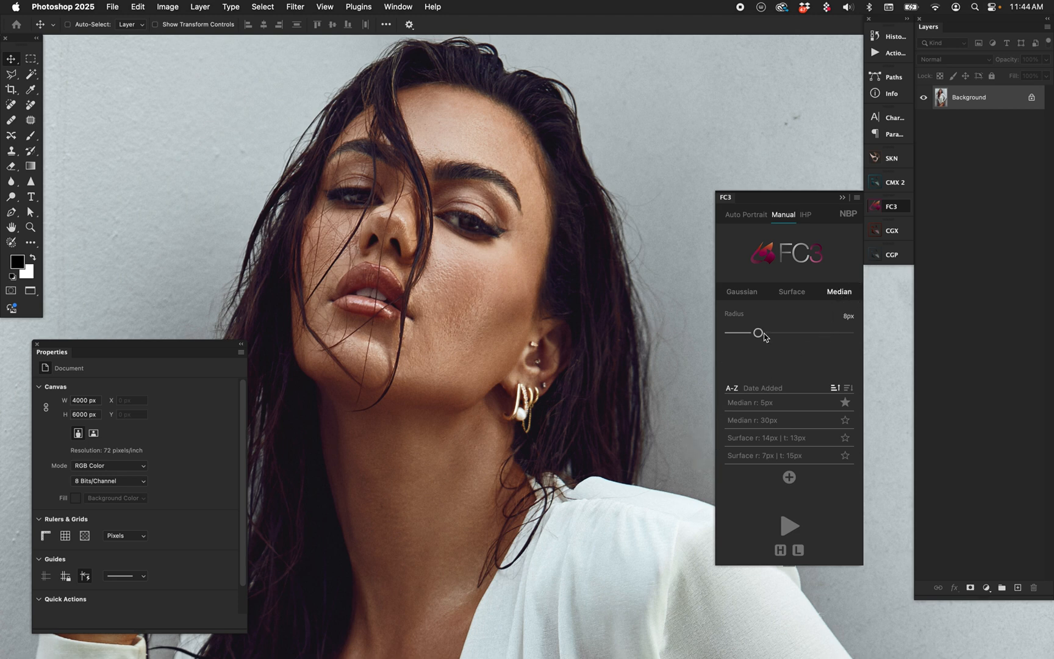
- Set the Median radius to 5 px and generate the FC3 frequency separation layers
left_click_drag(758, 332, 749, 333)
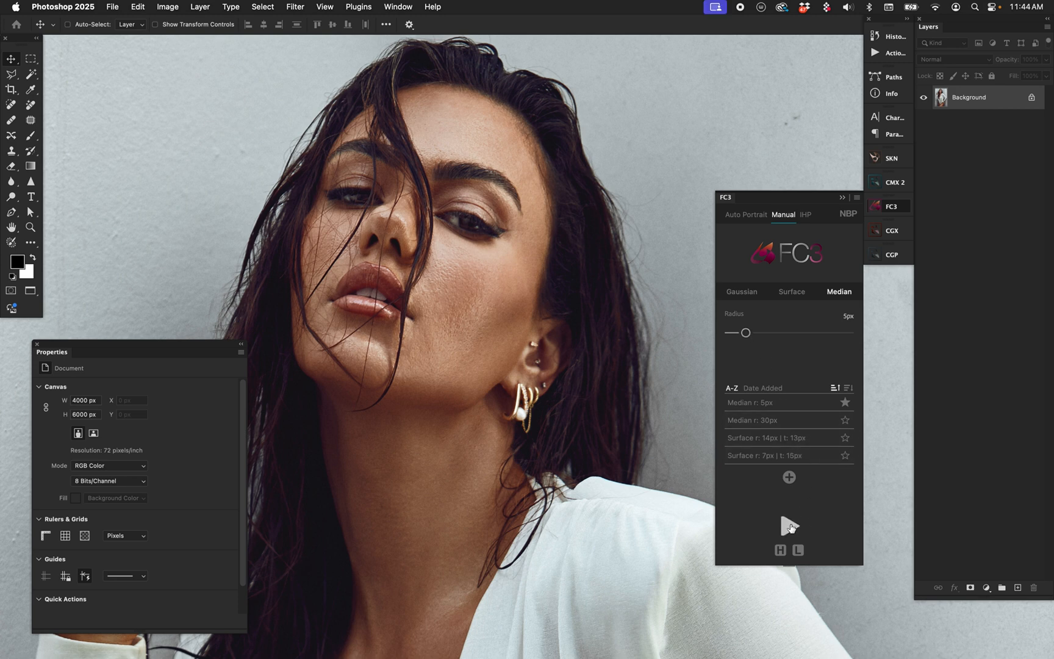
left_click(787, 526)
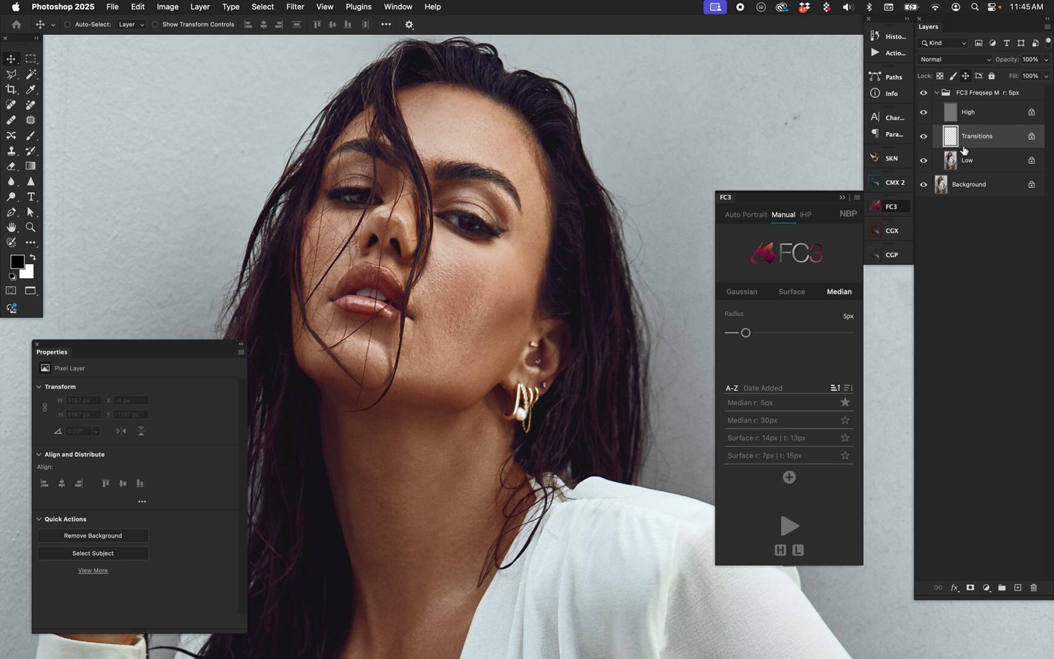
- Compare the image with the FC3 Freqsep group hidden and shown, and examine its High, Transitions and Low layers
left_click(983, 93)
left_click(923, 93)
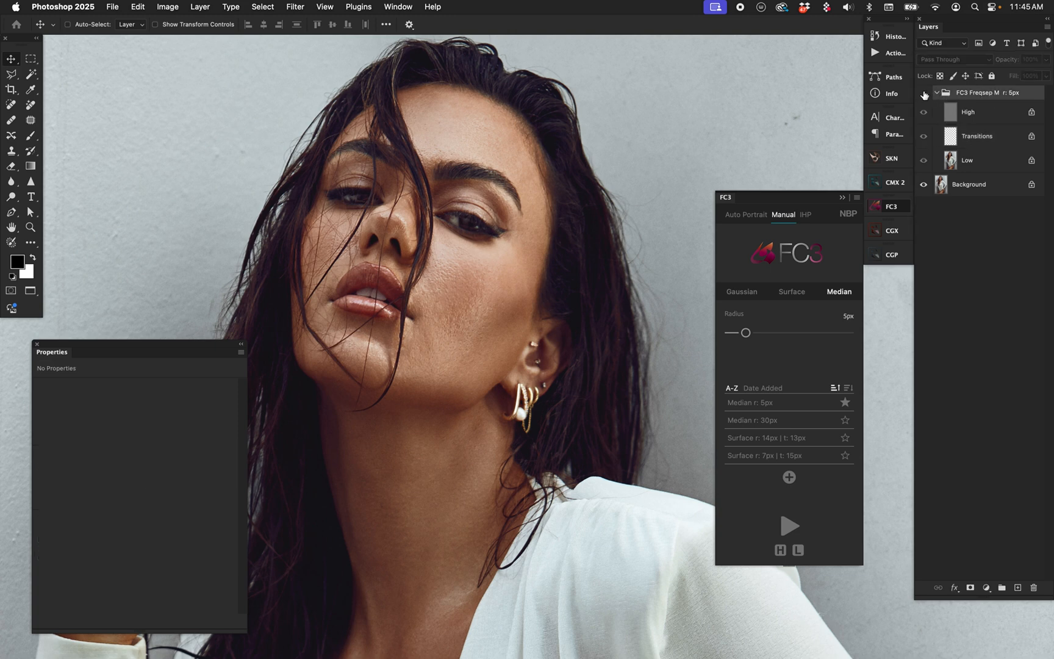
left_click(924, 94)
left_click(974, 114)
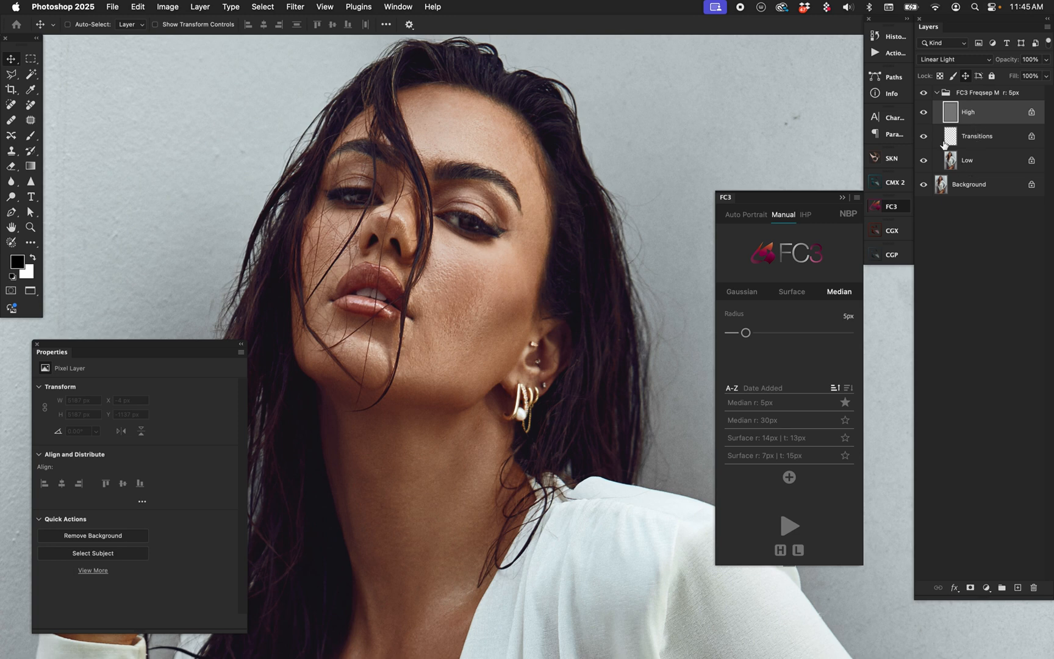
left_click(978, 167)
left_click(978, 137)
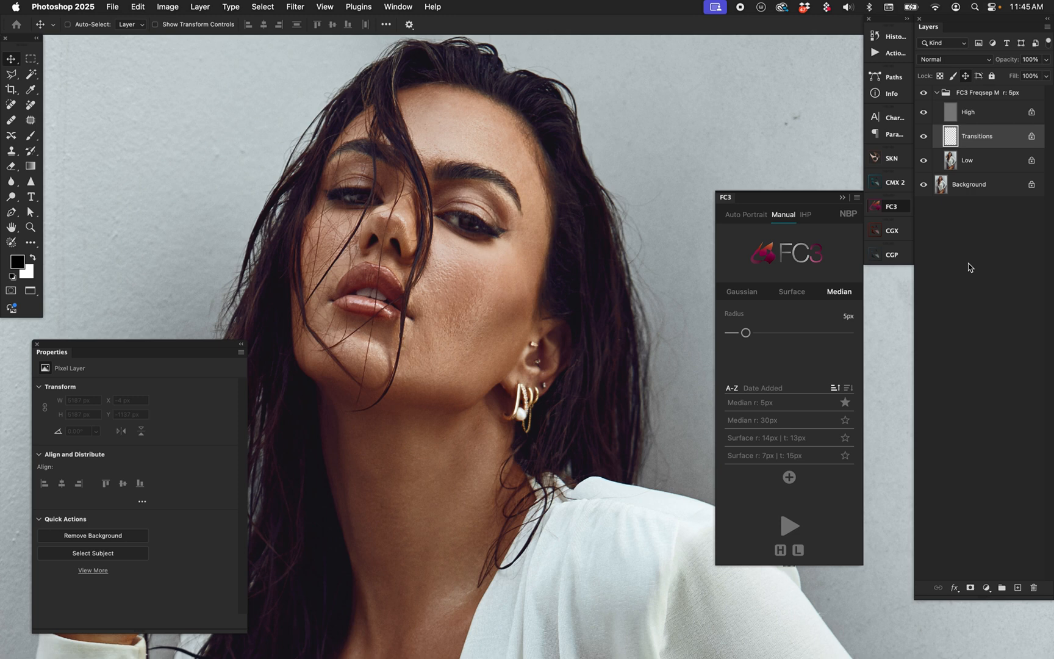
left_click(998, 161)
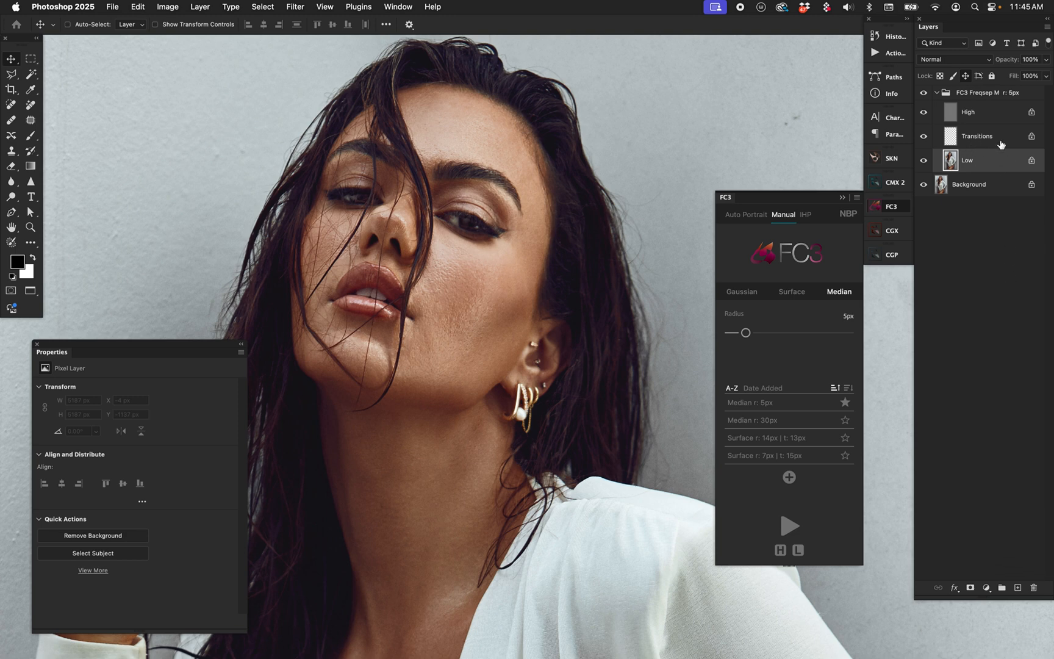
left_click(992, 121)
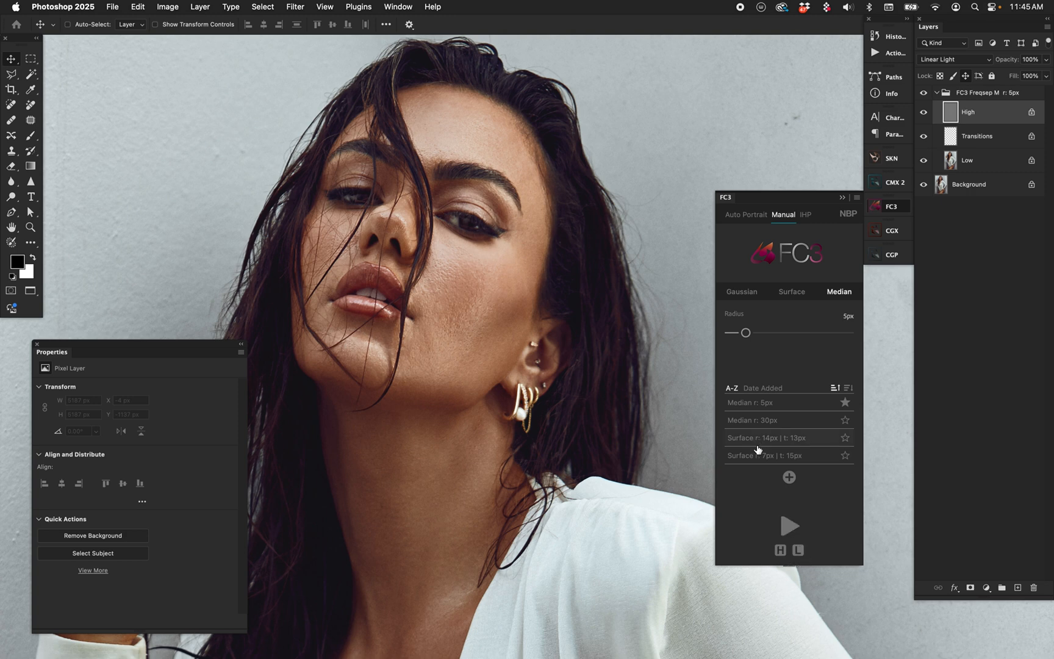
- View the High layer in isolation and the Low layer in isolation, restoring the full image after each
left_click(780, 551)
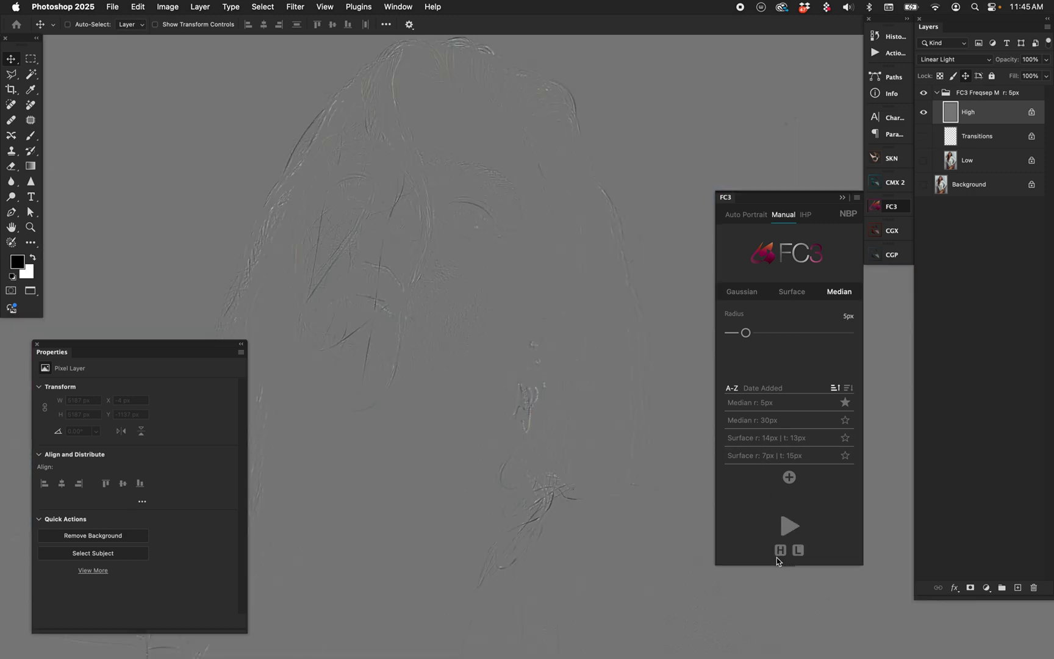
left_click(779, 552)
left_click(797, 551)
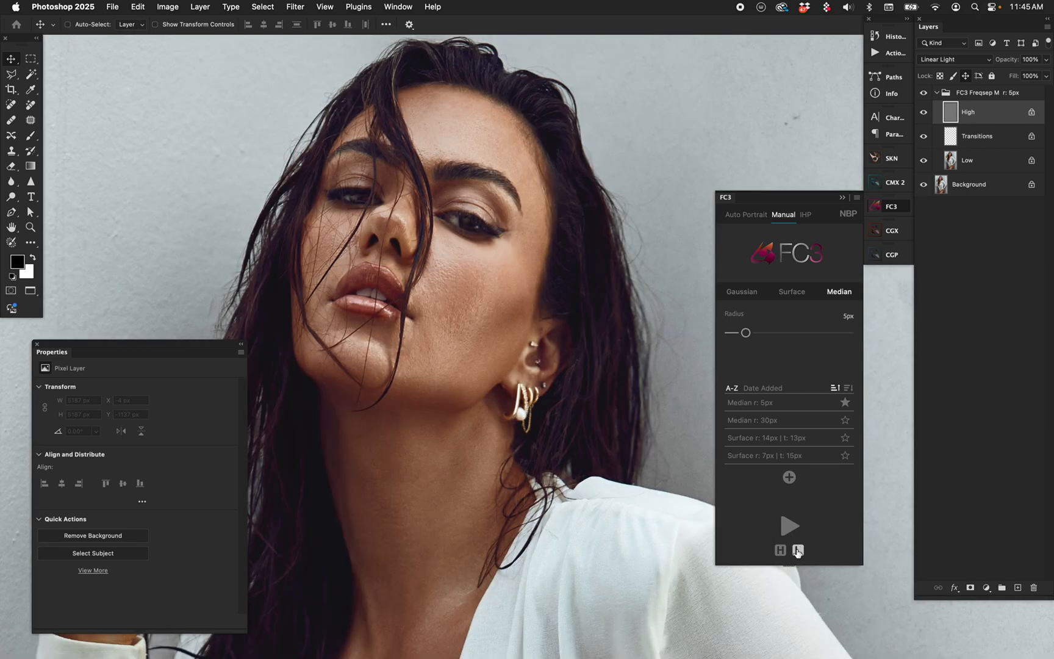
left_click(798, 552)
- Delete the FC3 Freqsep group with the 5 px radius
left_click(999, 92)
key("Delete")
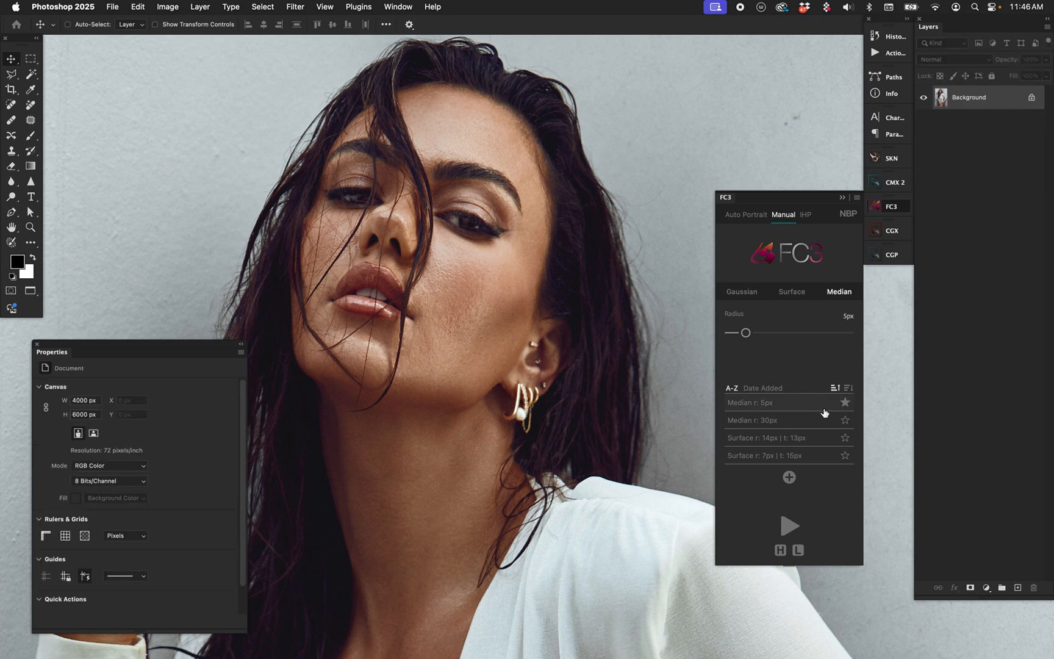
- In the Median Preferences, set the group's colour label to blue and turn on Show Dialog
left_click(839, 293)
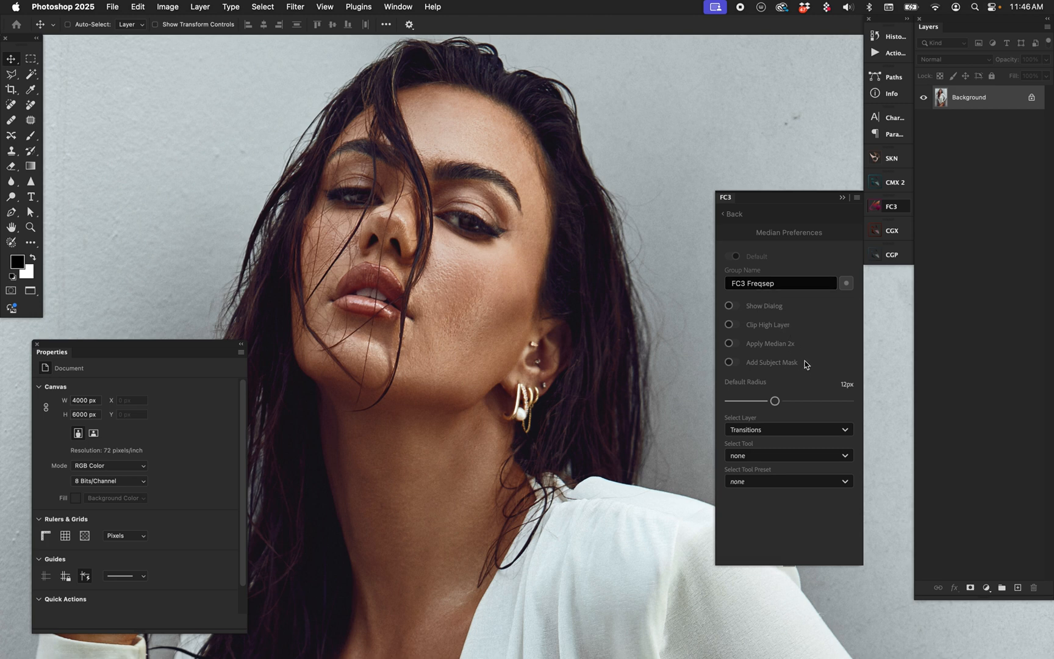
left_click(846, 284)
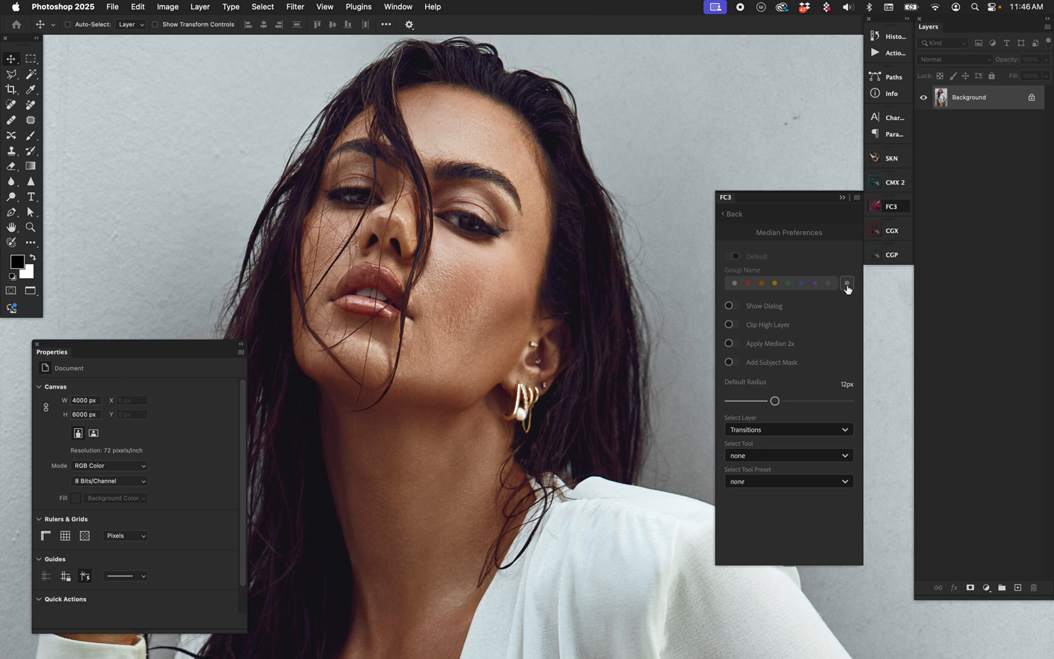
left_click(803, 287)
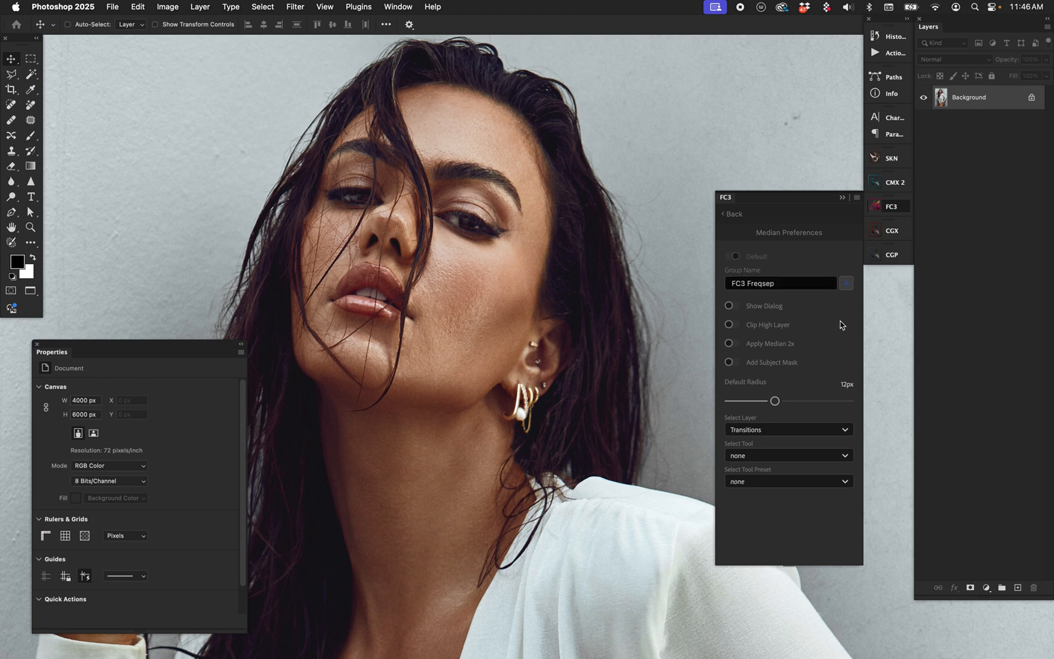
left_click(731, 307)
left_click(734, 214)
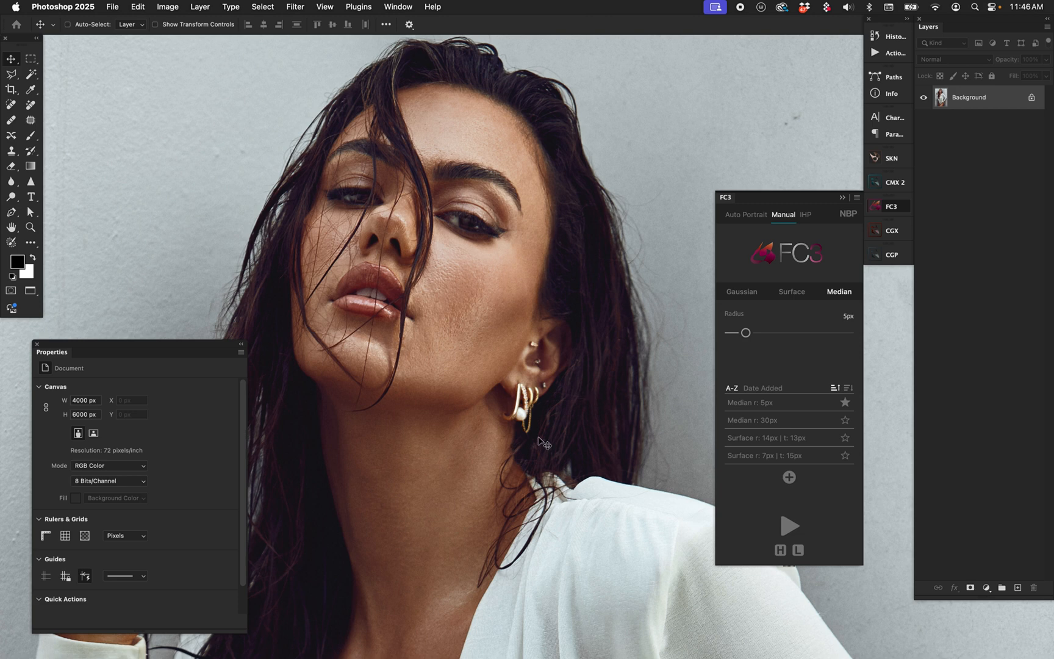
mouse_move(447, 349)
left_mouse_down()
mouse_move(496, 341)
mouse_move(511, 369)
left_mouse_up()
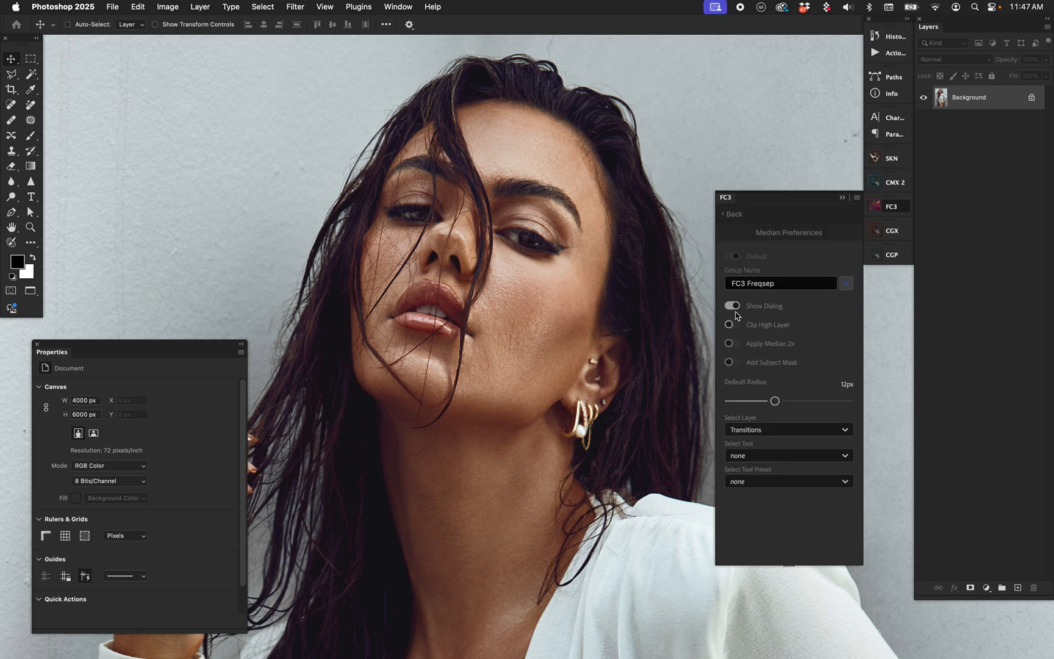
left_click(733, 214)
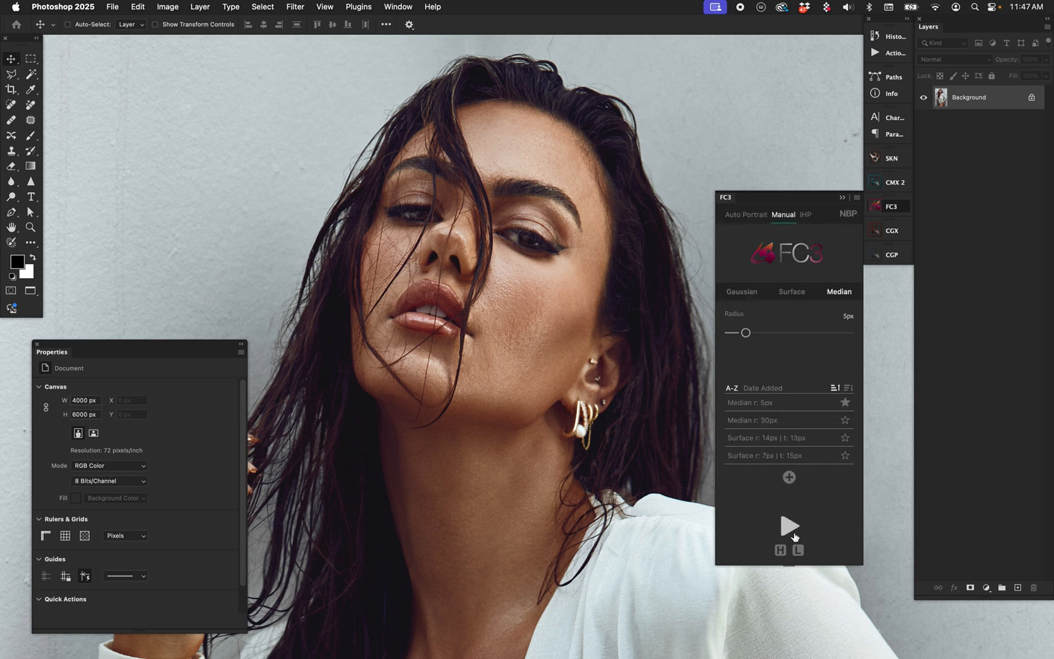
- Generate the Median frequency separation layers with the filter radius set to 16 pixels
left_click(793, 527)
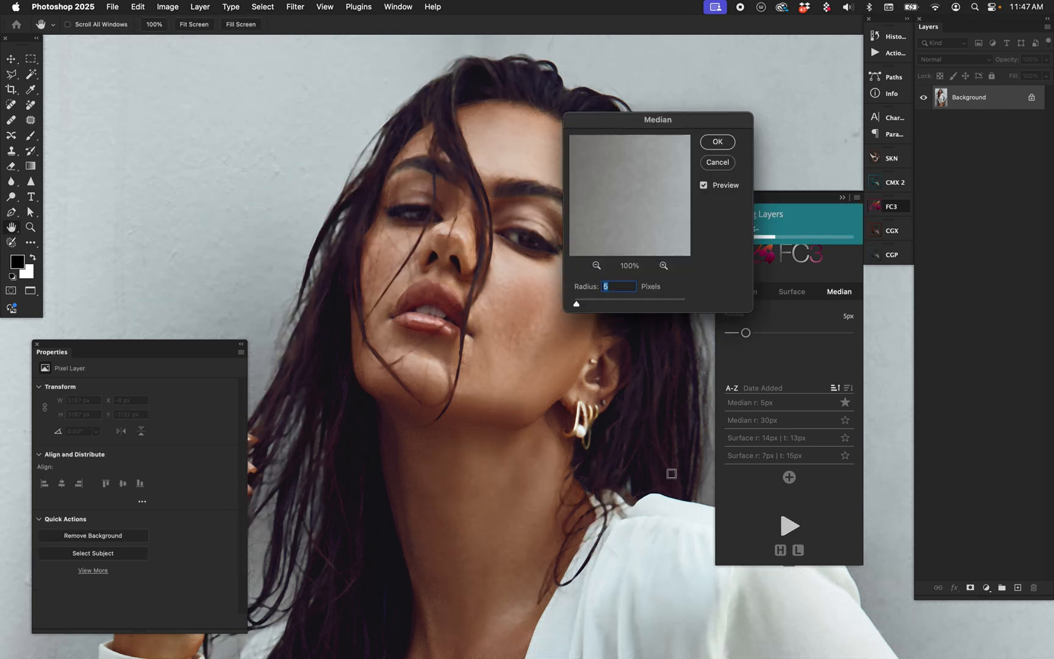
left_click_drag(701, 124, 652, 419)
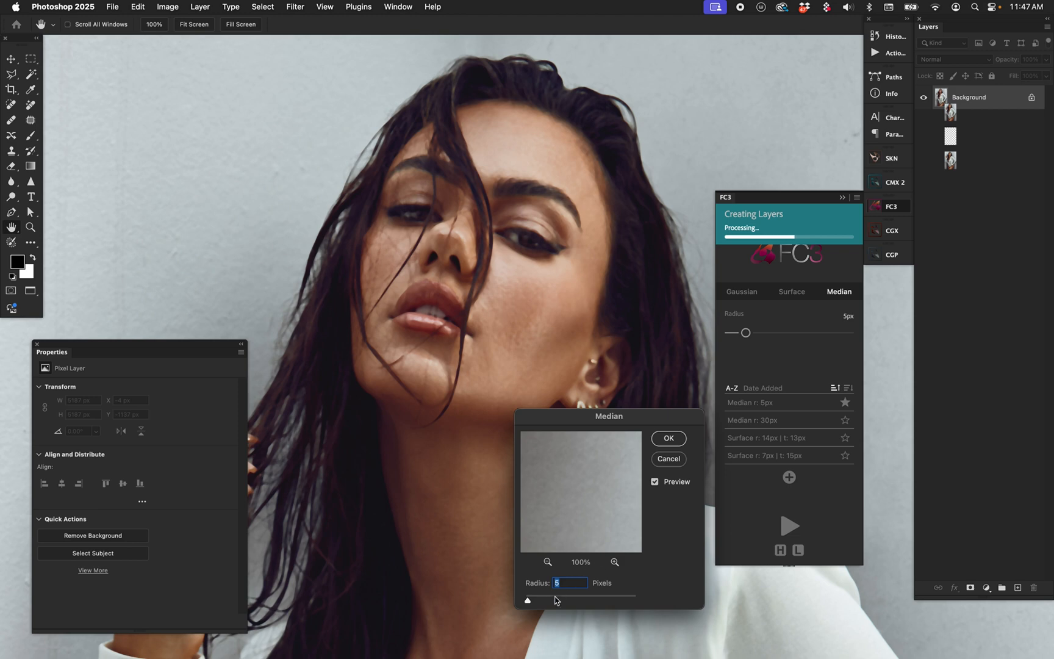
left_click_drag(527, 600, 536, 604)
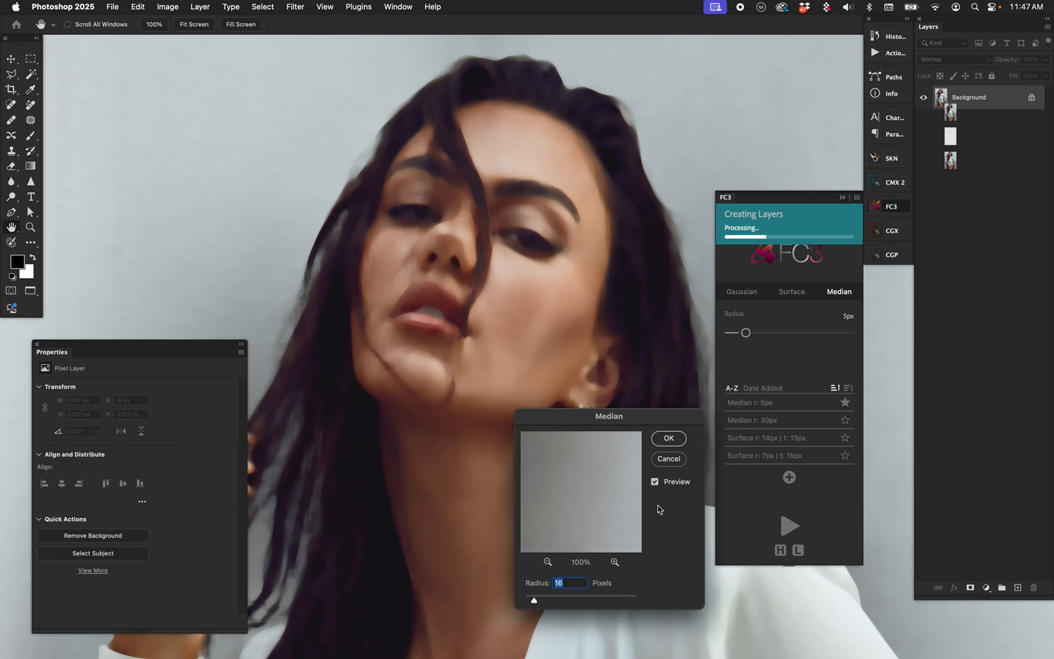
left_click(669, 438)
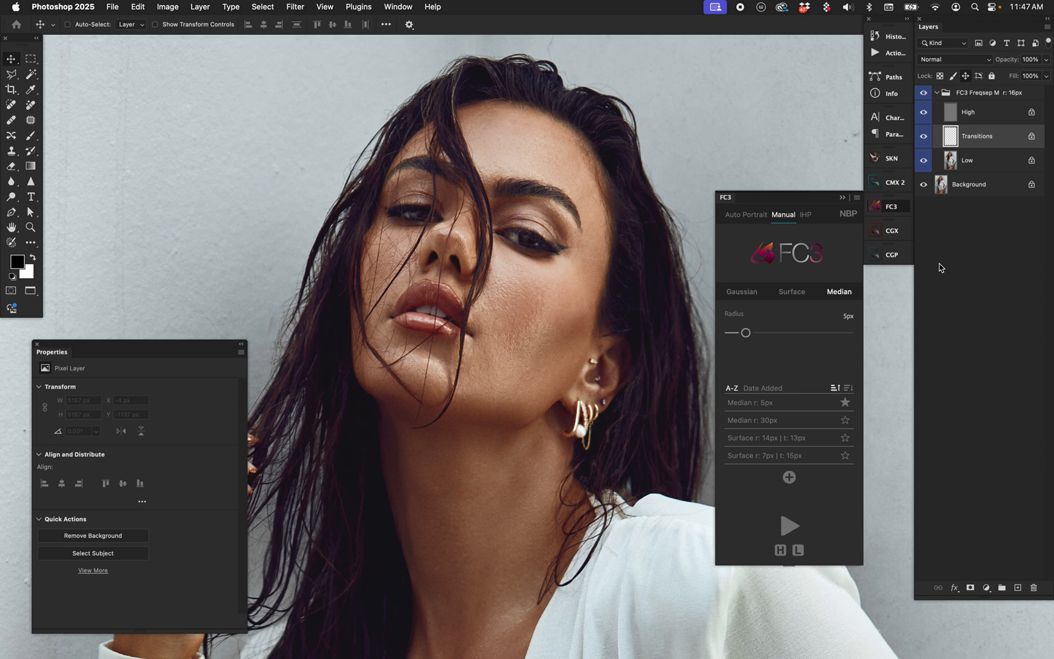
- Delete the blue-labelled FC3 Freqsep group with the 16 px radius
left_click(986, 92)
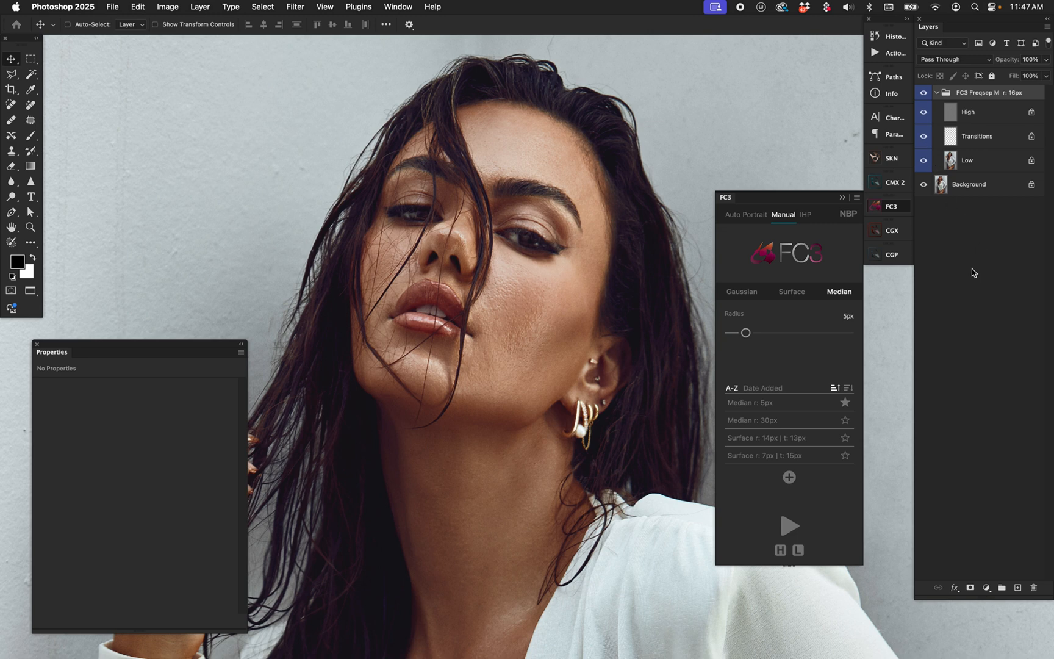
key("BackSpace")
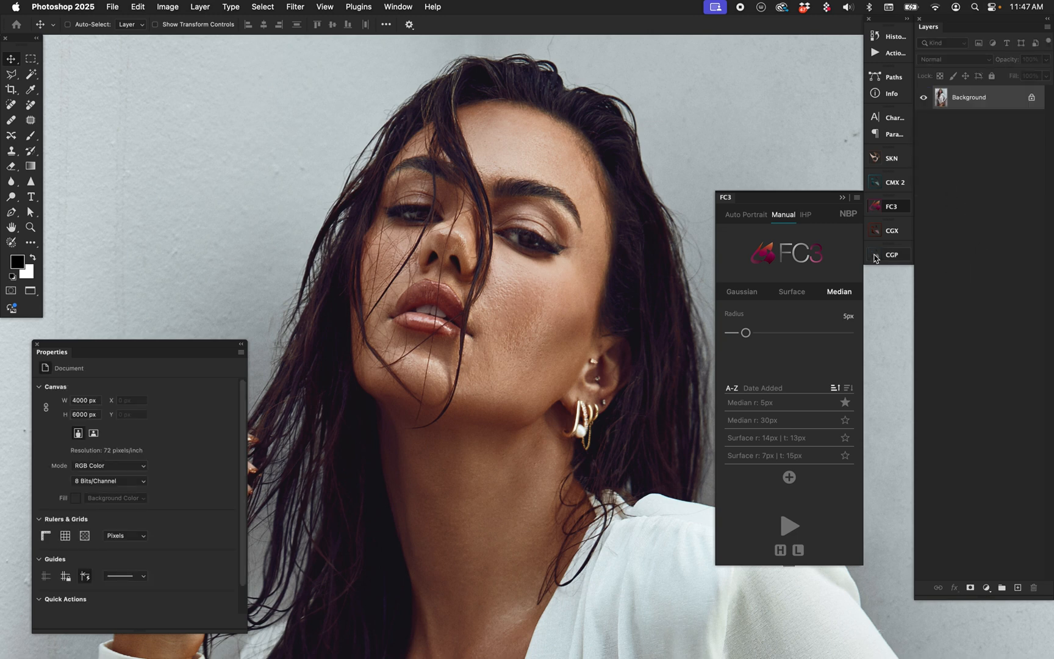
- In the Median Preferences, reset the group's colour label to none, turn off Show Dialog and turn on Clip High Layer
left_click(840, 294, "ctrl")
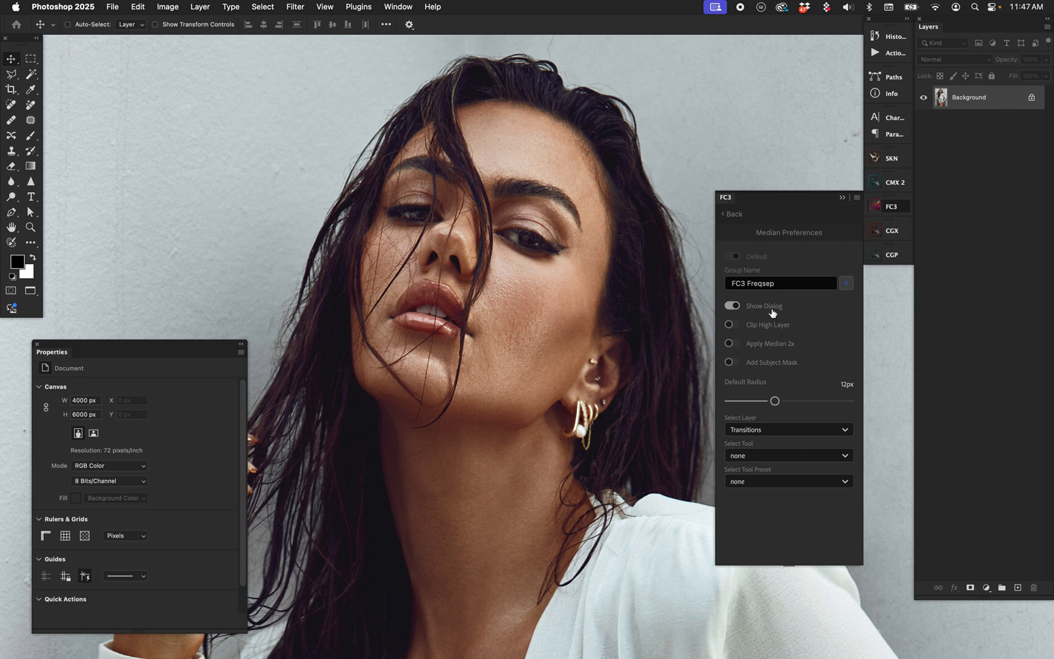
mouse_move(770, 292)
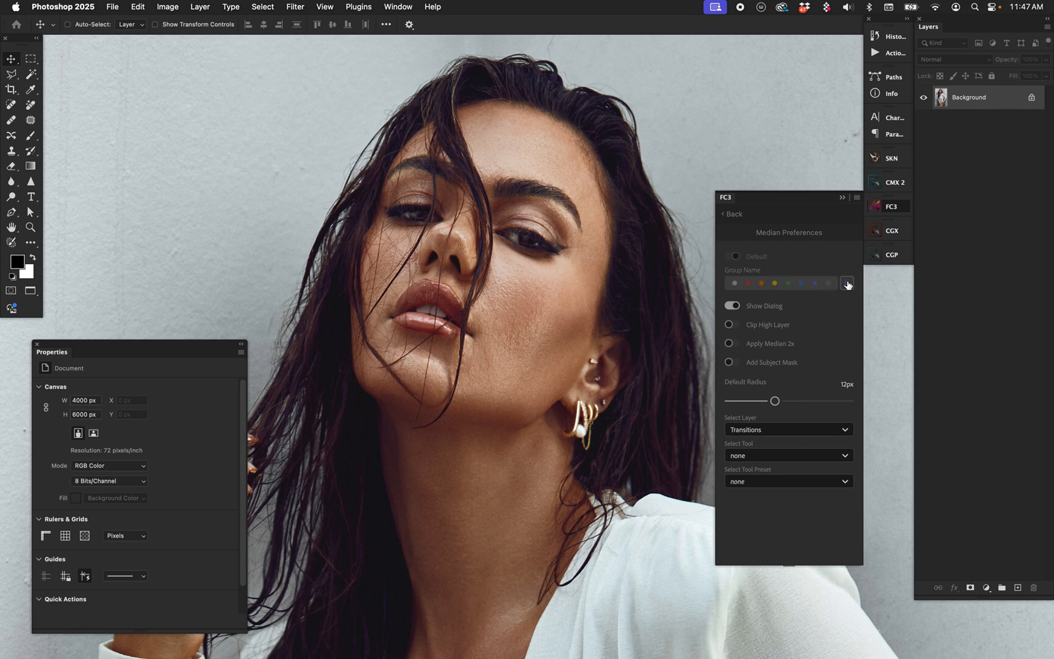
left_click(737, 284)
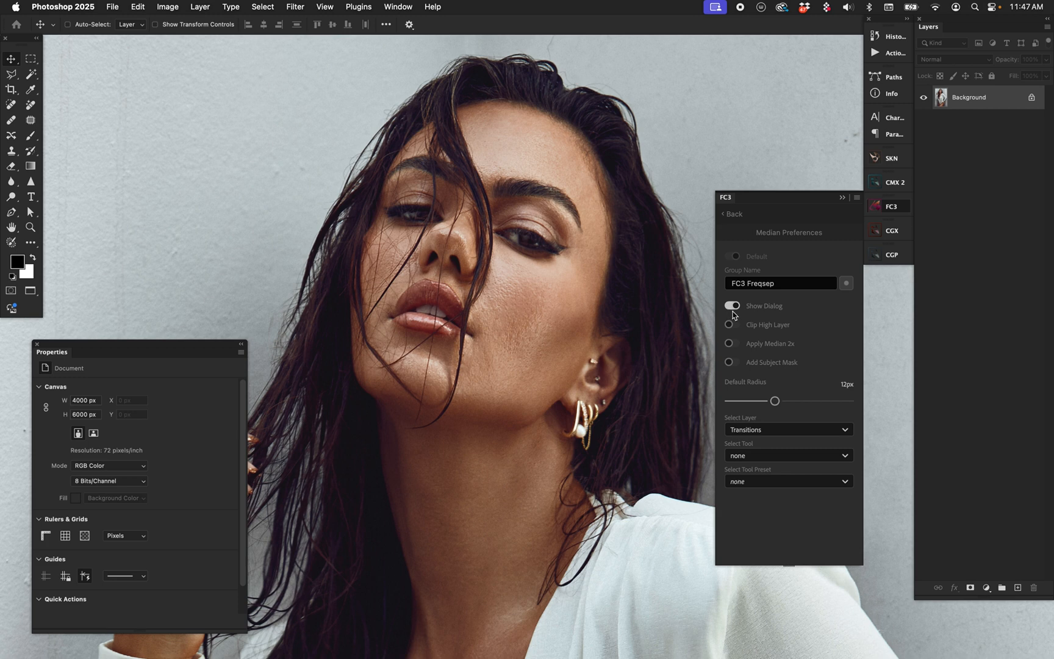
left_click(733, 307)
left_click(734, 324)
left_click(732, 214)
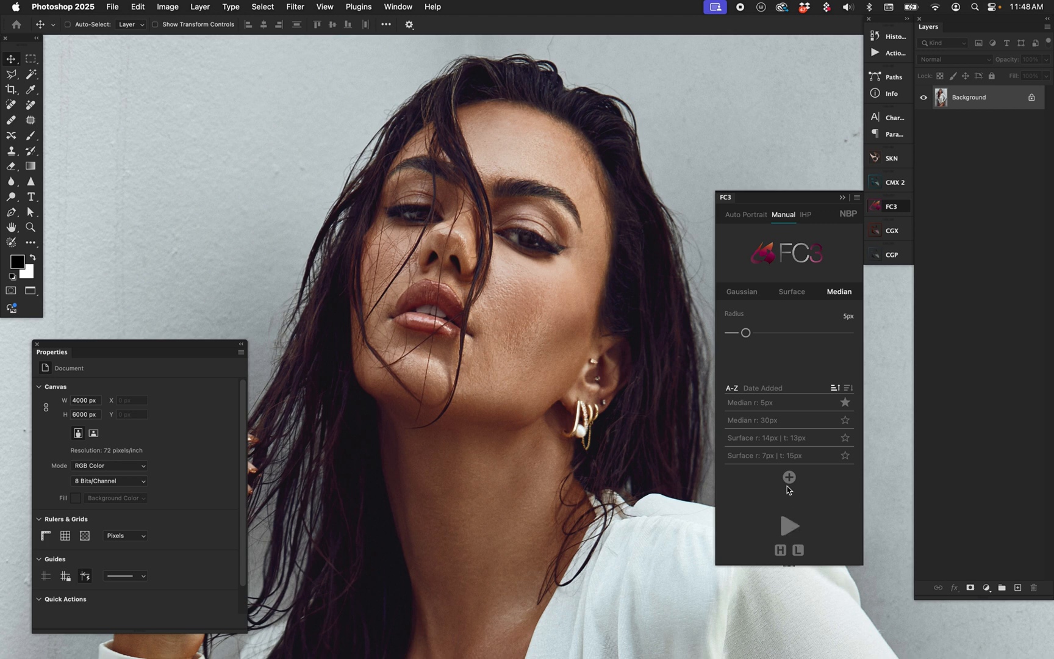
- Generate the 5 px Median separation with a clipped high layer and examine the Heal (Clipped) layer's blend mode
left_click(785, 533)
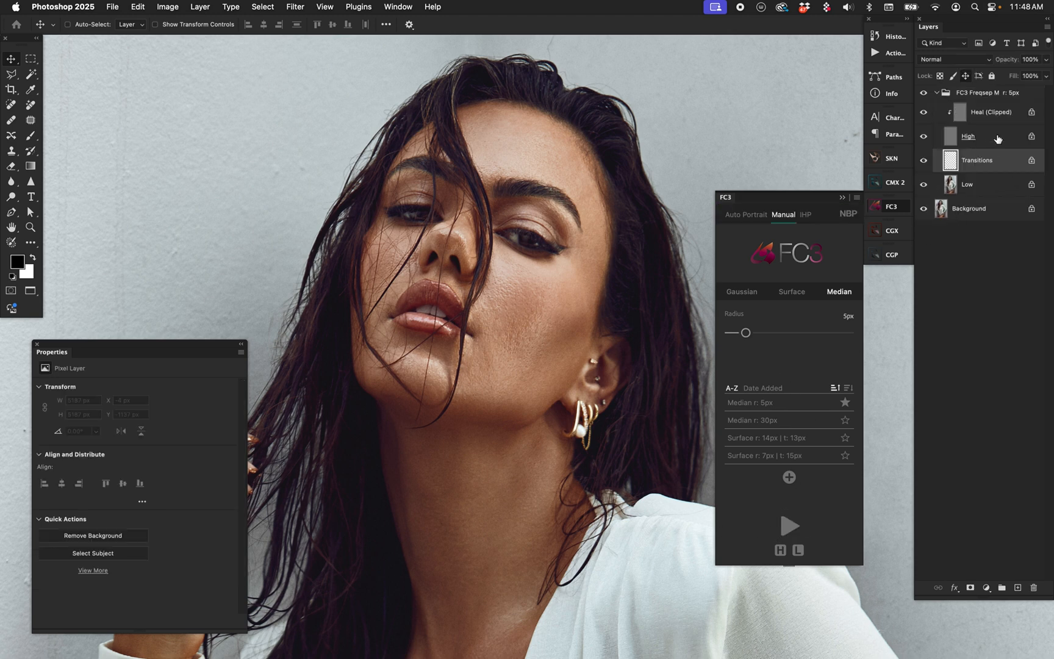
left_click(989, 110)
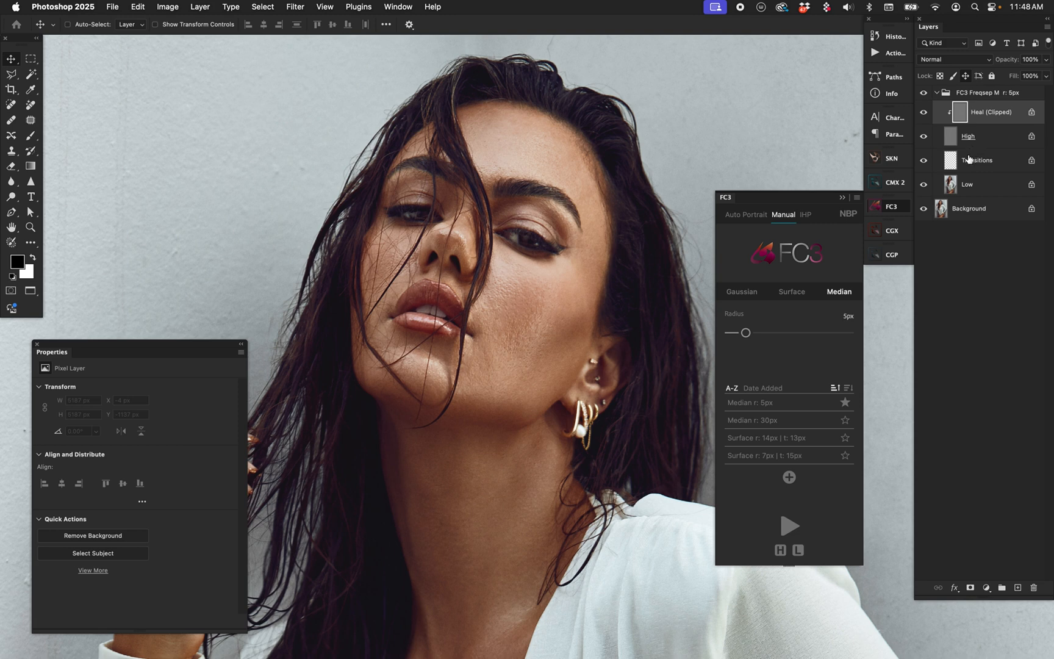
left_click(956, 59)
left_click(963, 64)
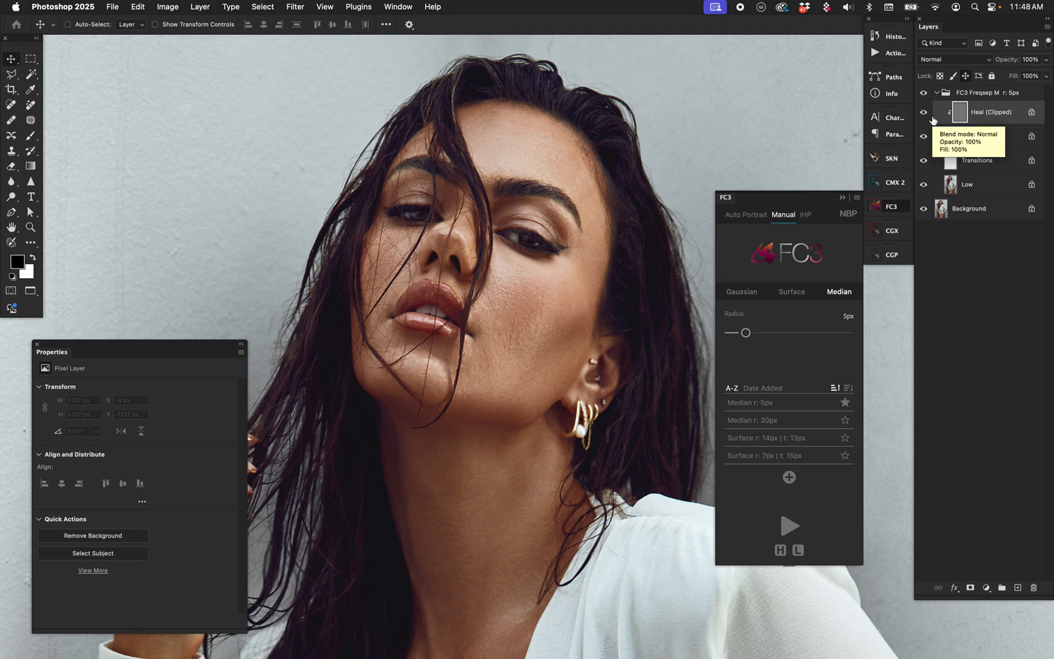
left_click(993, 141)
left_click(995, 121)
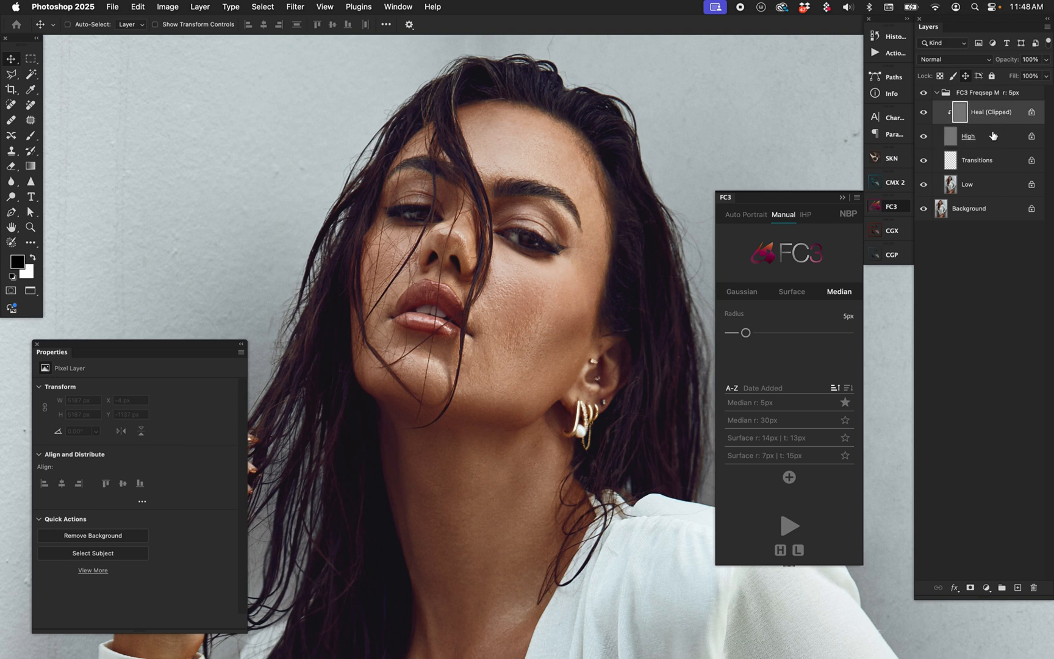
- Delete the FC3 Freqsep group that contains the Heal (Clipped) layer
left_click(998, 94)
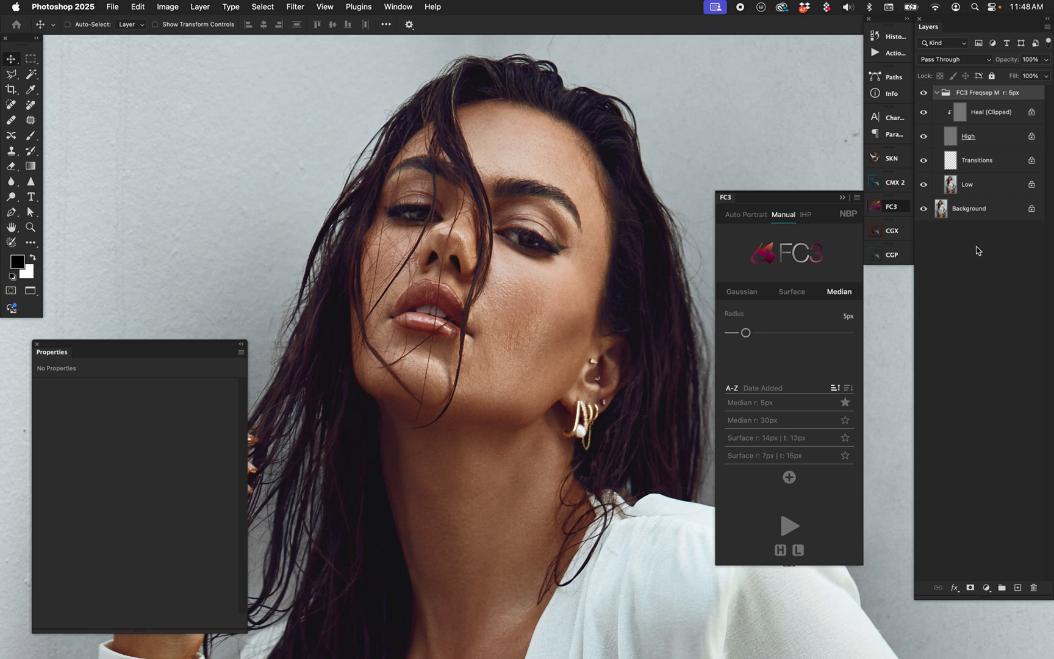
key("Delete")
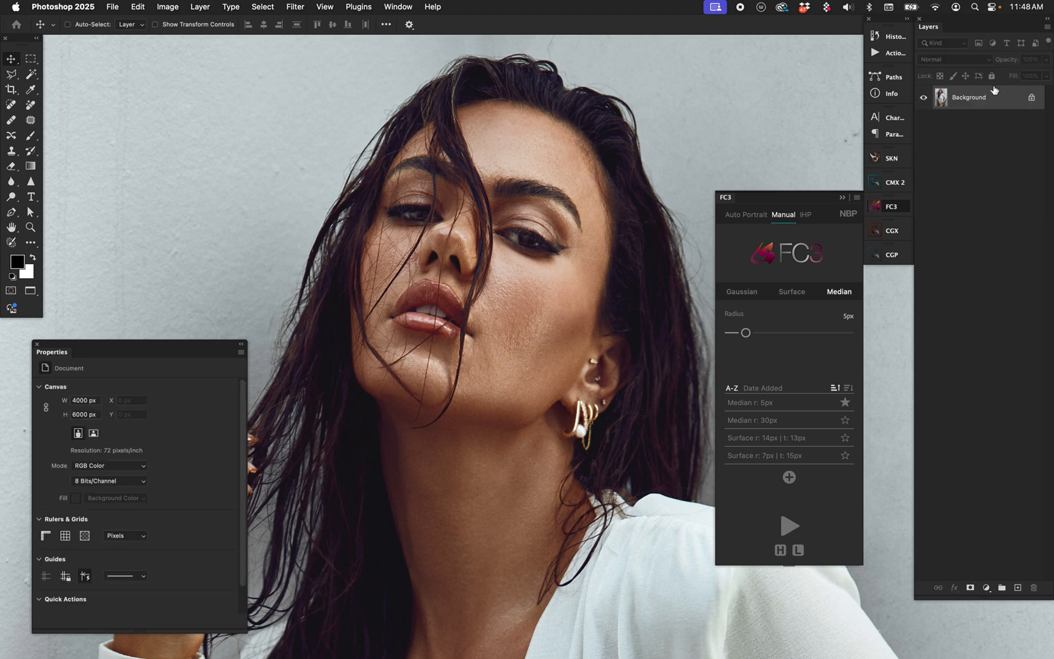
- In the Median Preferences, turn off Clip High Layer and turn on Apply Median 2x
left_click(842, 297)
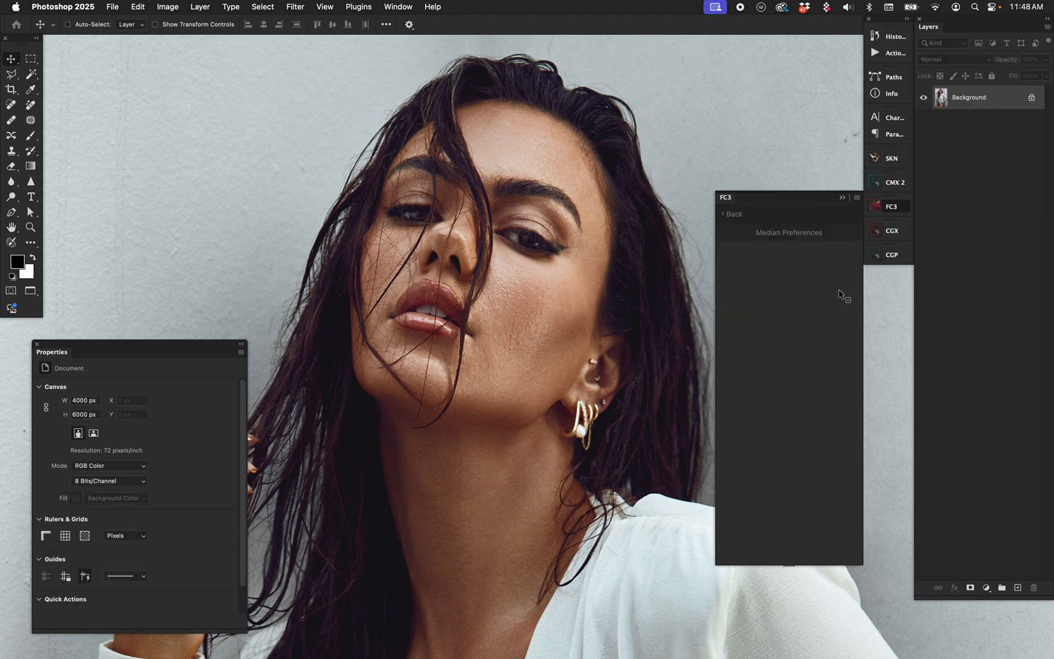
left_click(732, 324)
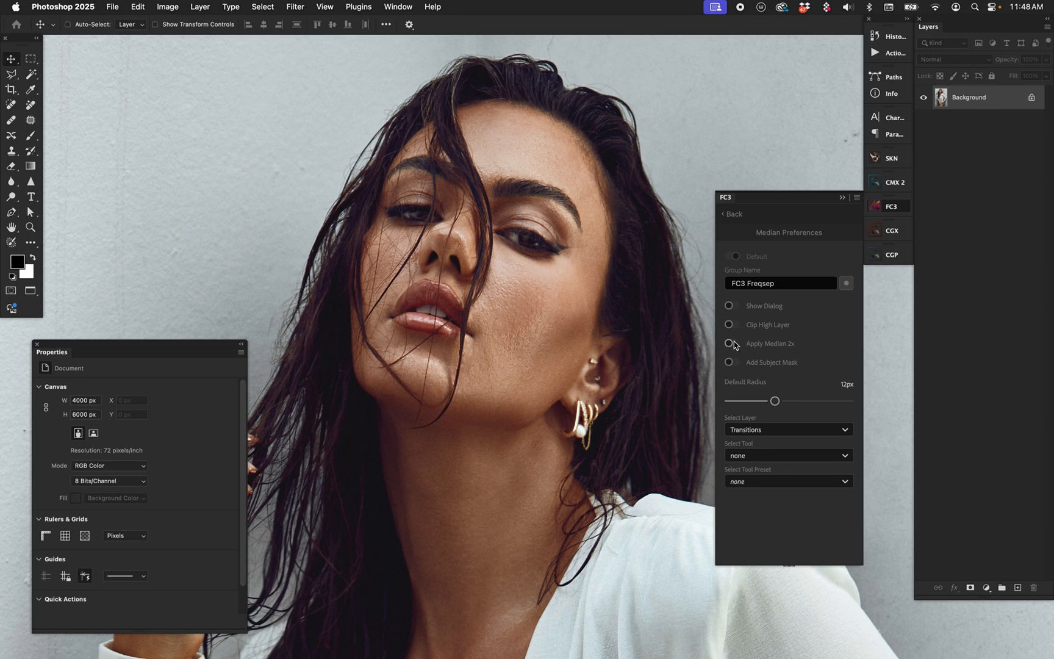
left_click(732, 343)
left_click(732, 212)
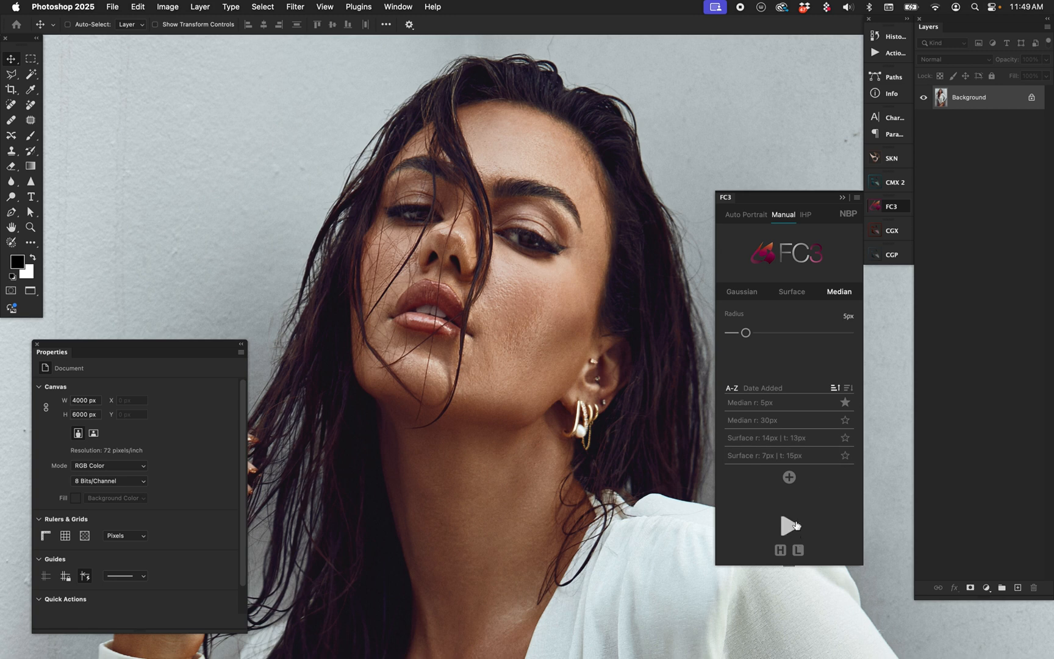
- Generate the 5 px Median separation with Median applied twice, and delete the resulting FC3 Freqsep group
left_click(794, 525)
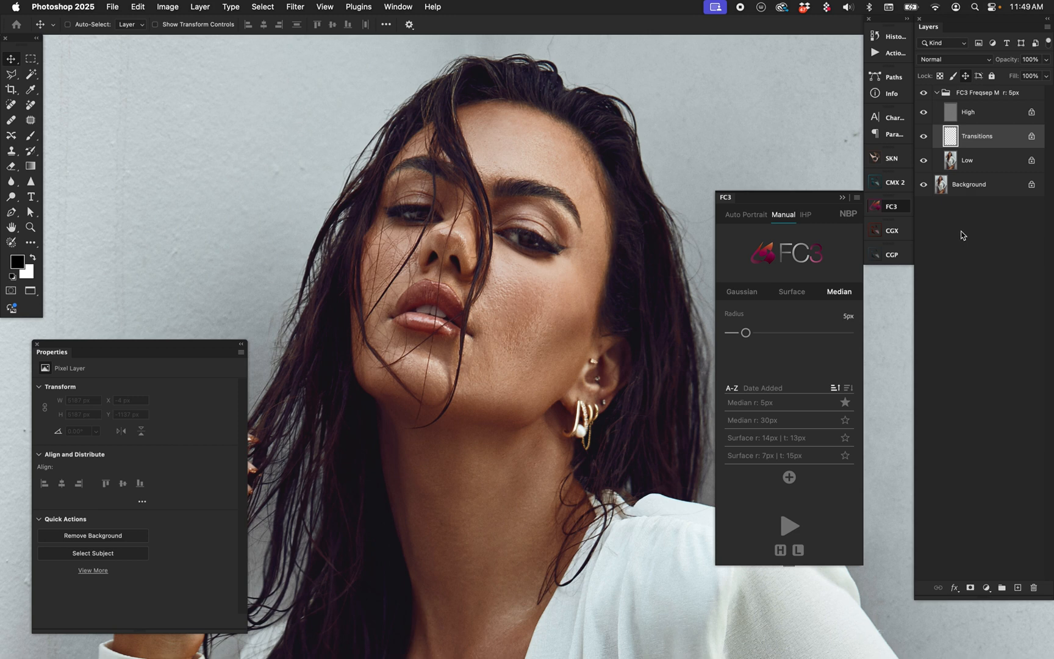
left_click(984, 93)
key("Delete")
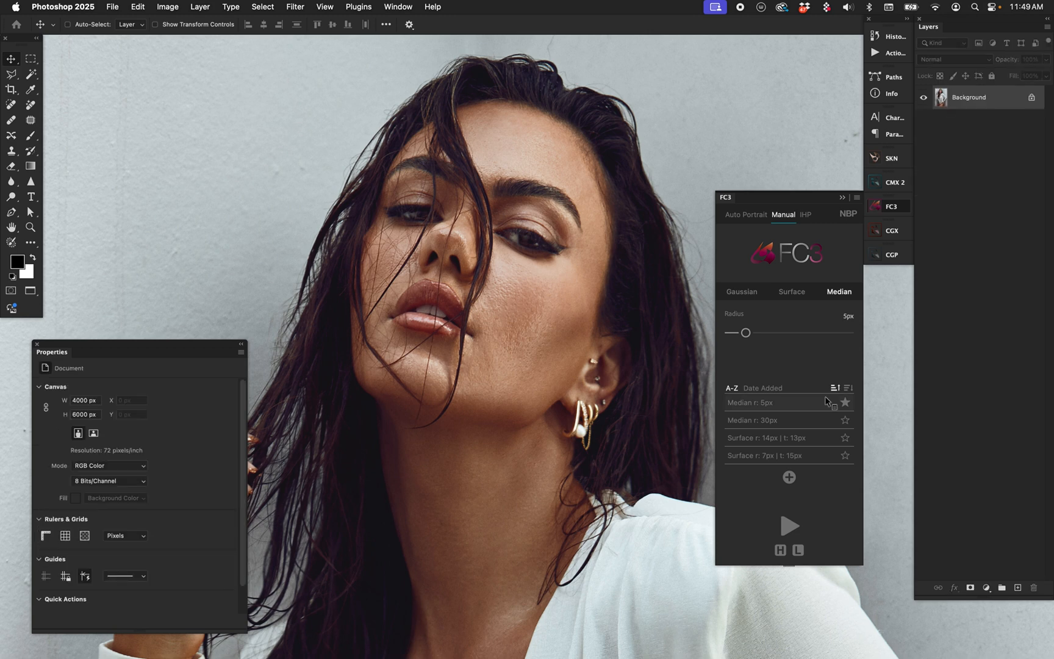
- In the Median Preferences, turn off Apply Median 2x and turn on Add Subject Mask
left_click(840, 292)
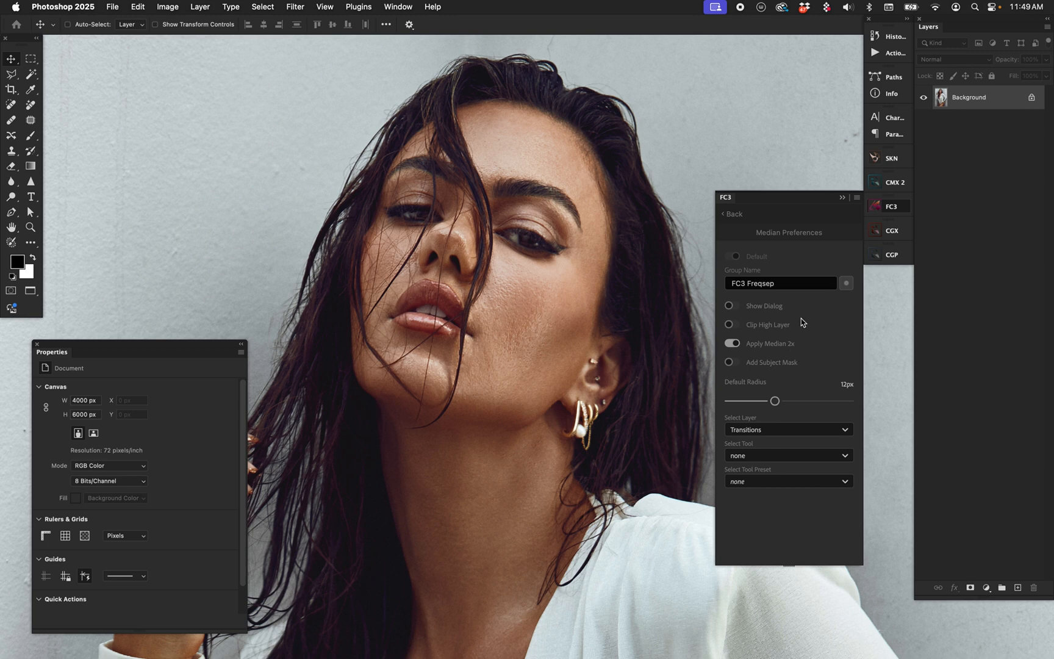
left_click(733, 344)
left_click(734, 363)
left_click(731, 214)
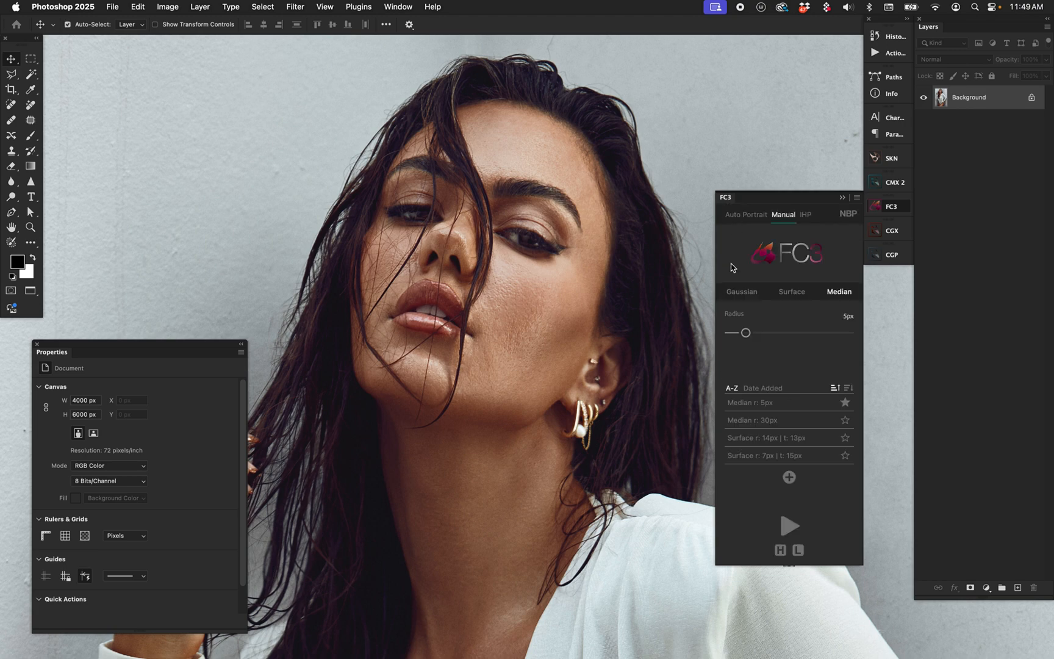
- Generate the 5 px Median separation with a subject mask on the group
key("super+0")
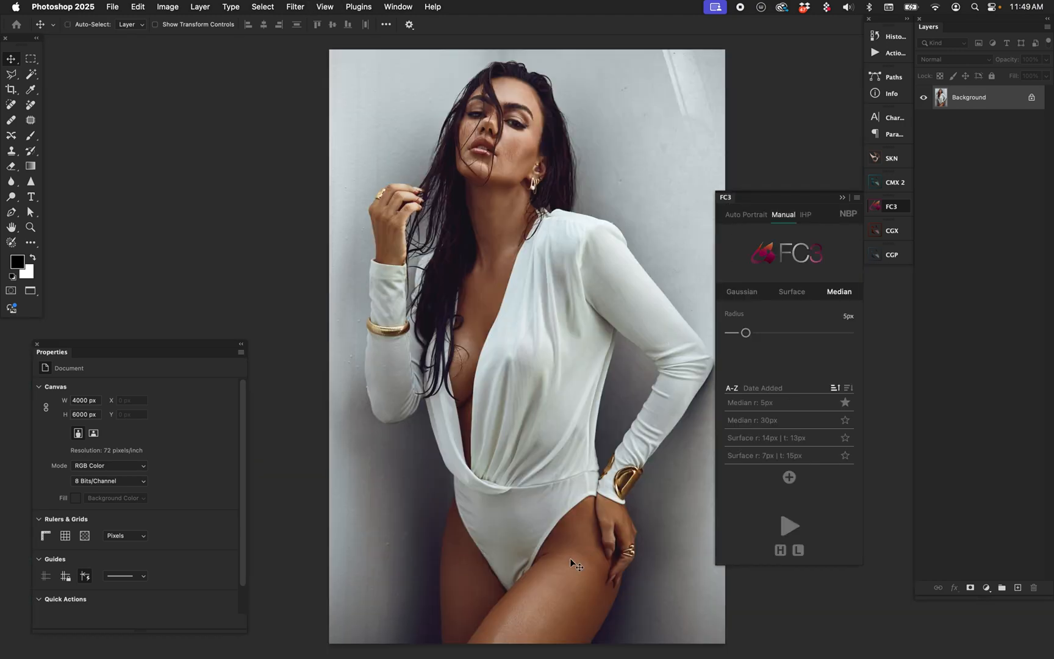
key("z")
left_click_drag(547, 573, 574, 565)
scroll(575, 565, "down", 5)
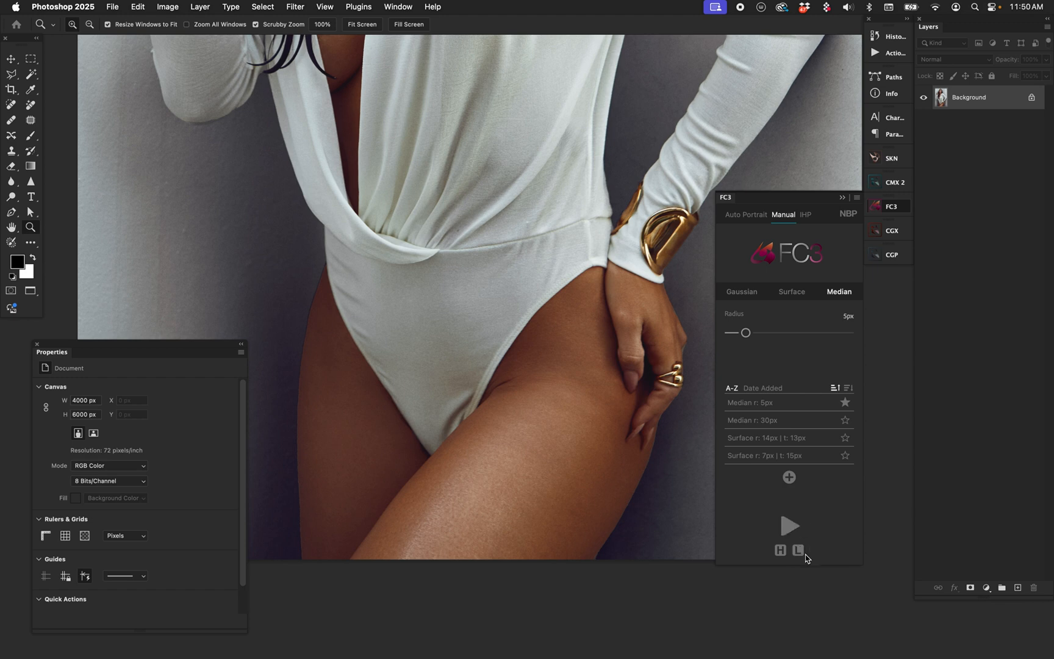
left_click(793, 523)
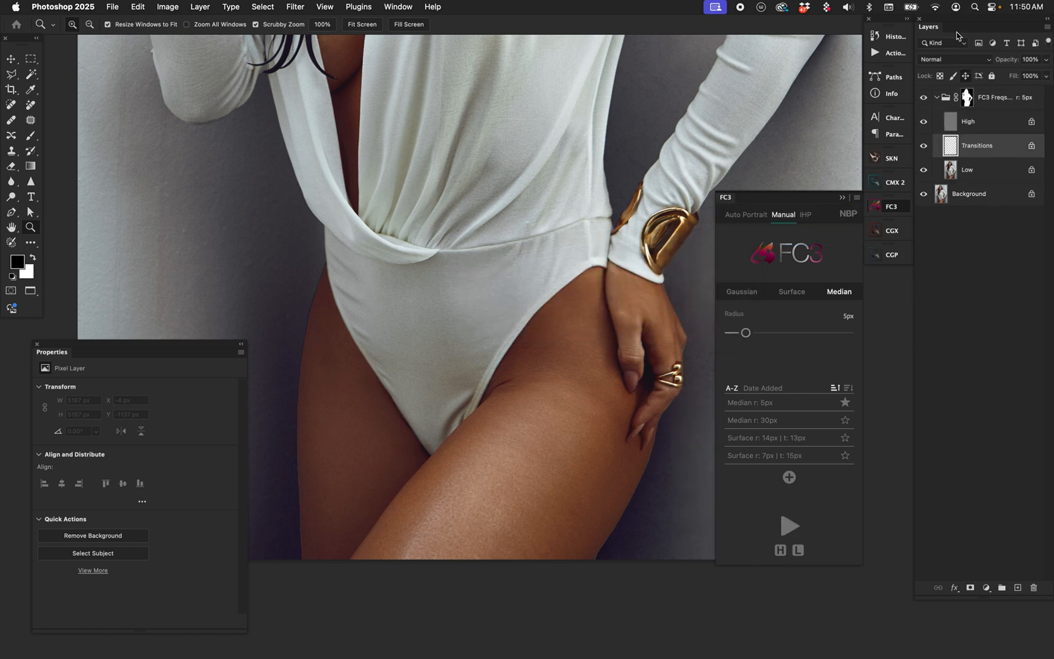
- Fit the whole image in view and inspect the FC3 Freqsep group's layer mask on its own
key("super+0")
left_click(966, 102, "alt")
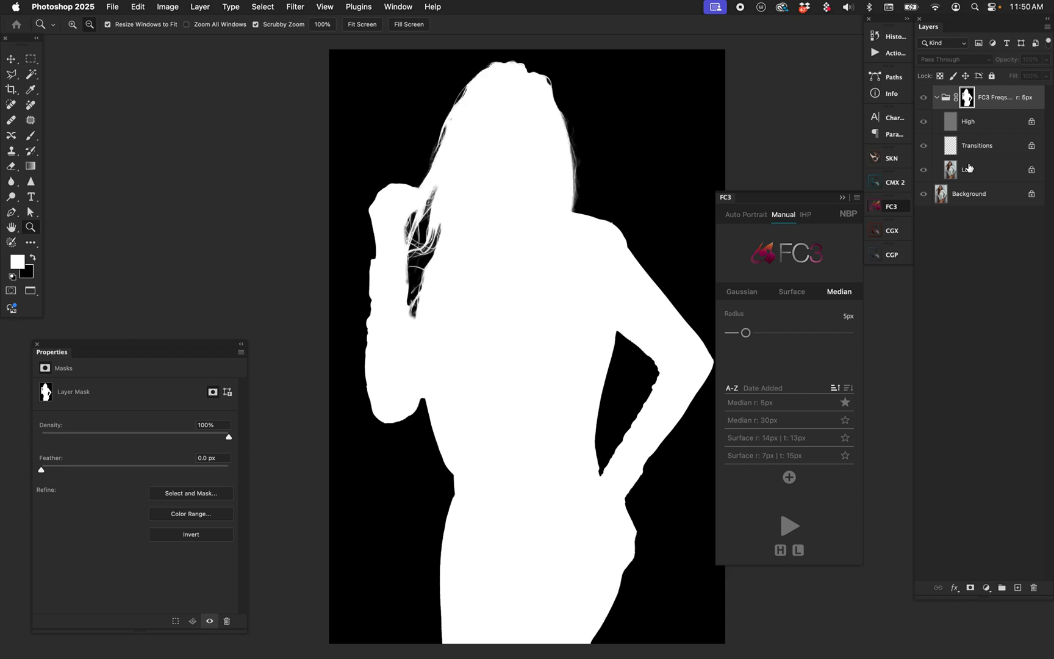
left_click(967, 99, "alt")
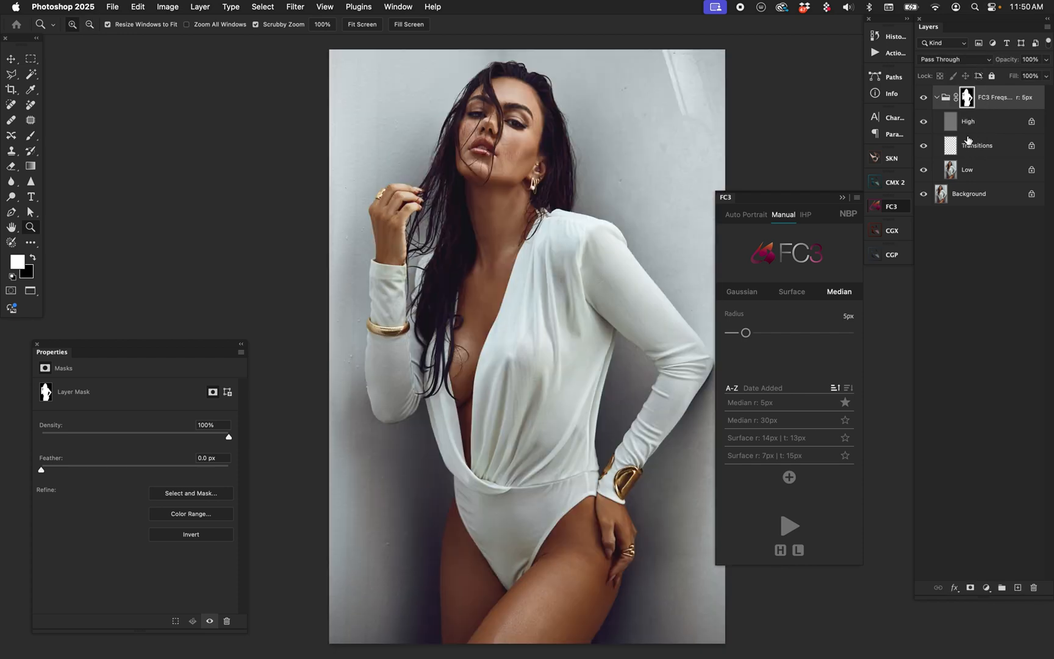
- On the Transitions layer, paint a sampled skin tone along the outer thigh with a 900 px brush at 4% flow
left_click(976, 145)
left_click_drag(563, 599, 618, 580)
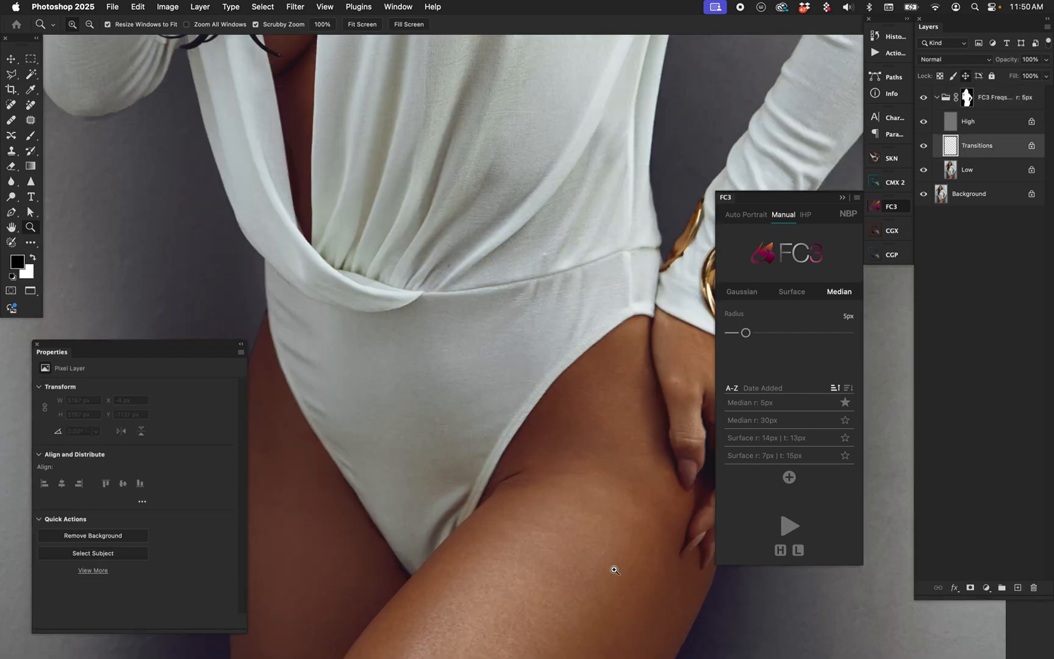
left_click_drag(611, 466, 574, 343)
left_click_drag(570, 400, 518, 401)
key("b")
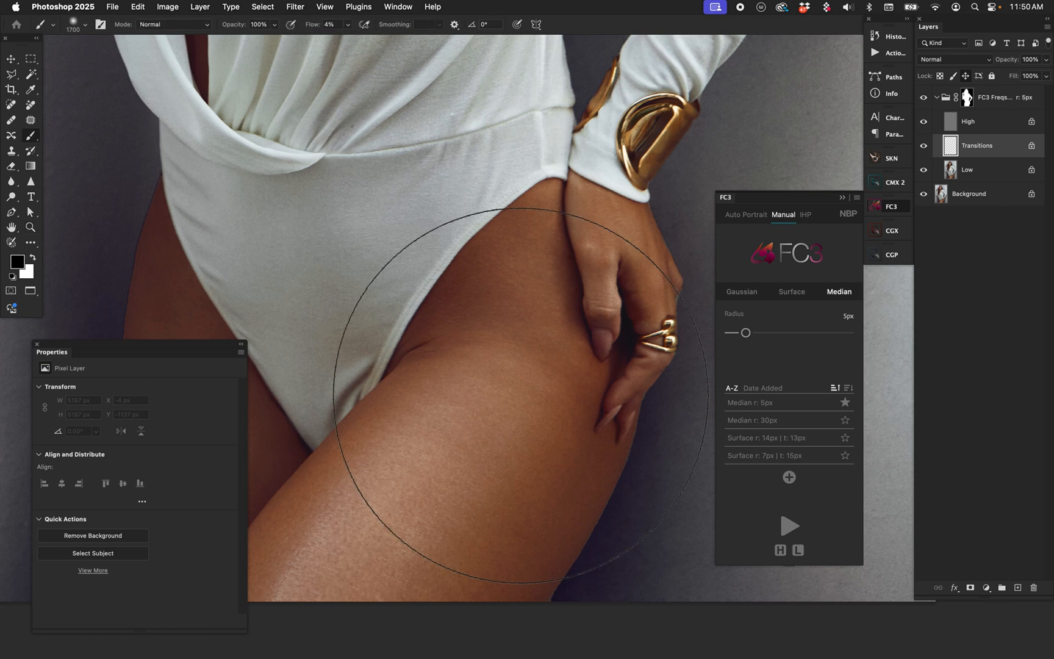
key("[")
key("[")
key("[")
key("[")
key("[")
key("[")
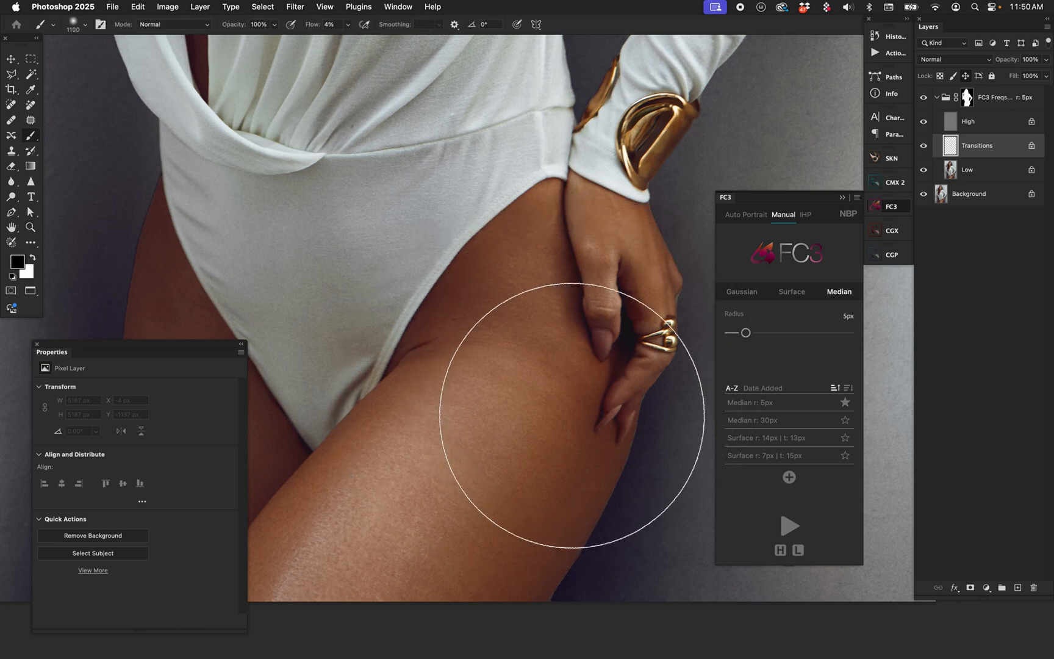
key("[")
key("[")
left_click(585, 508, "alt")
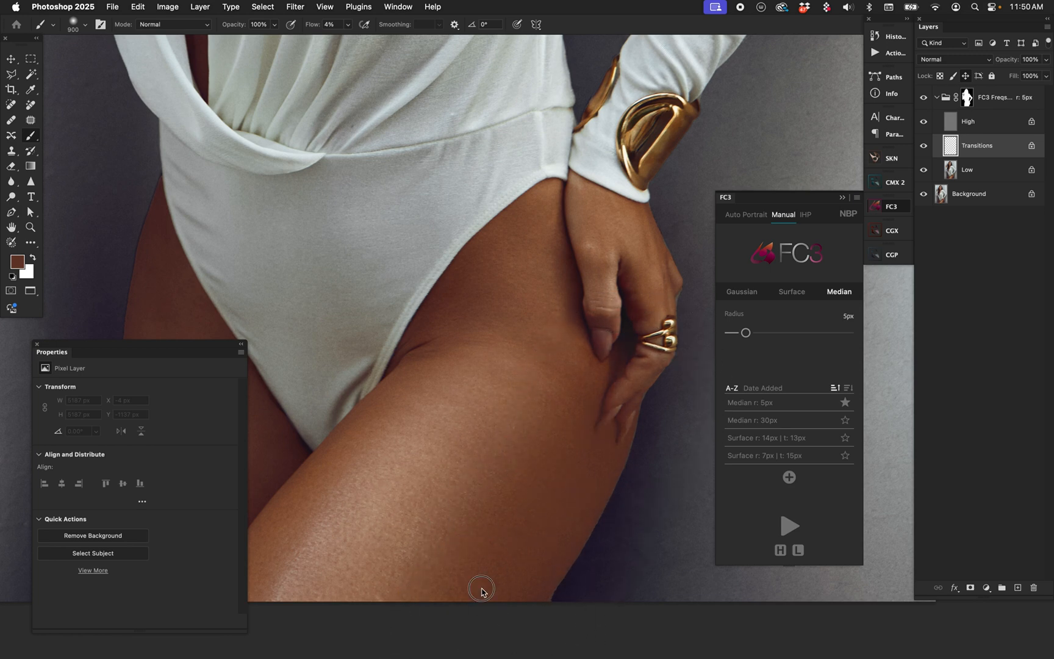
- Undo the skin-tone painting on the thigh and return to the full image
key("v")
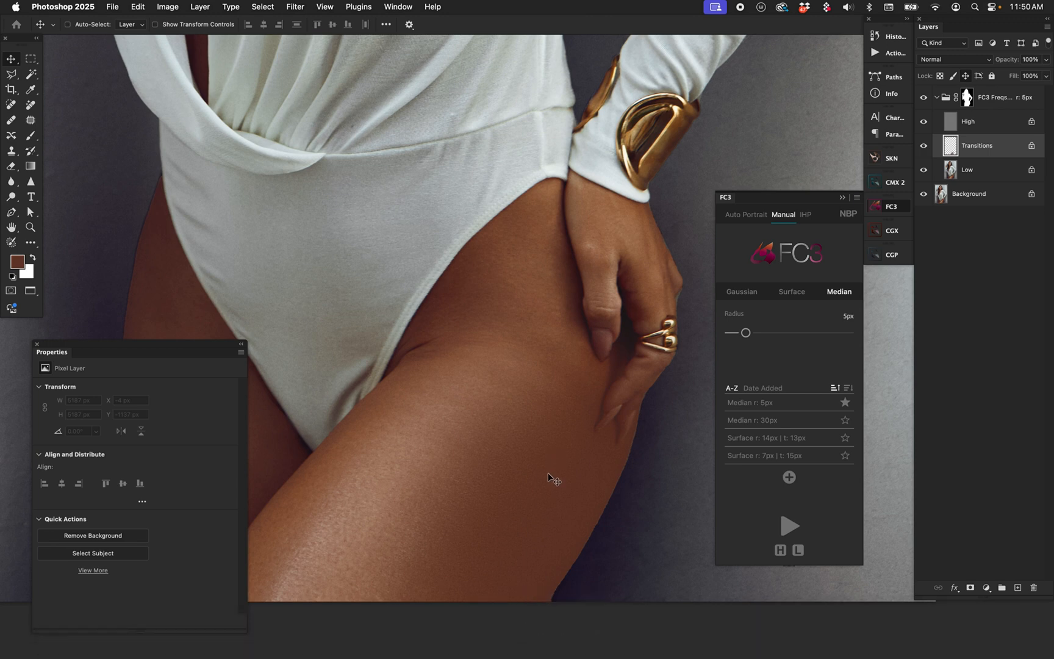
key("super+z")
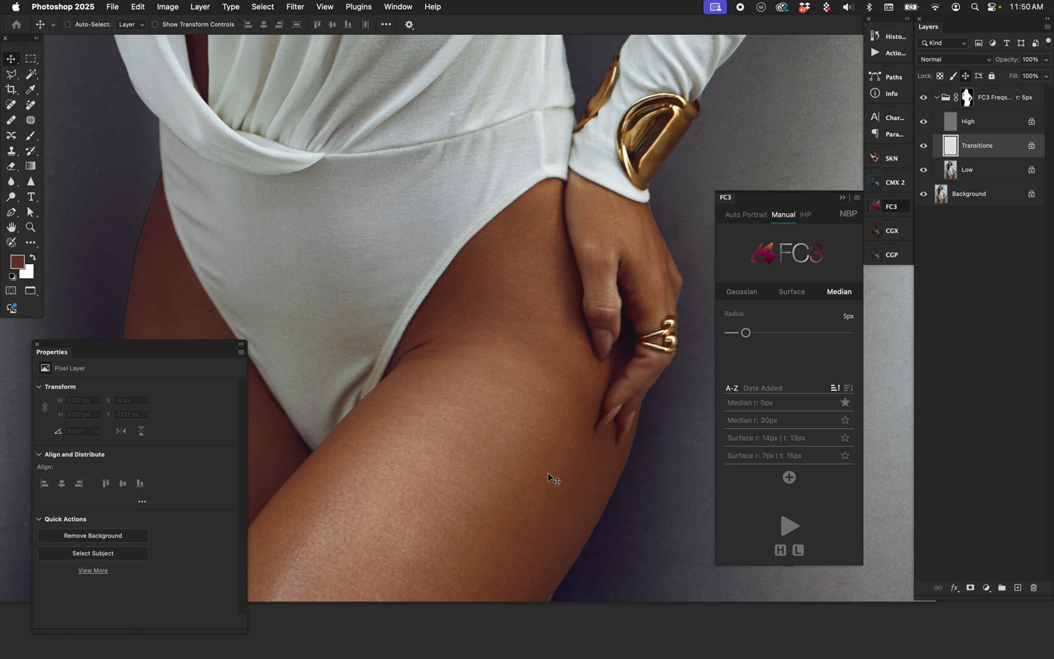
key("super+0")
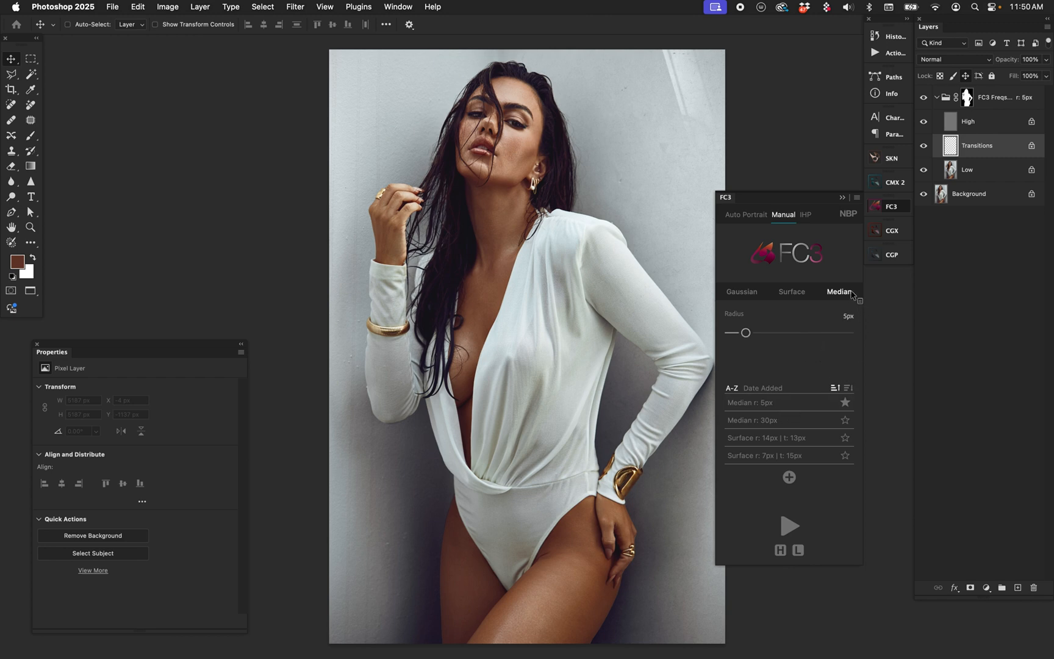
- In the Median Preferences, turn off Add Subject Mask and set Select Layer to High Layer
left_click(847, 303)
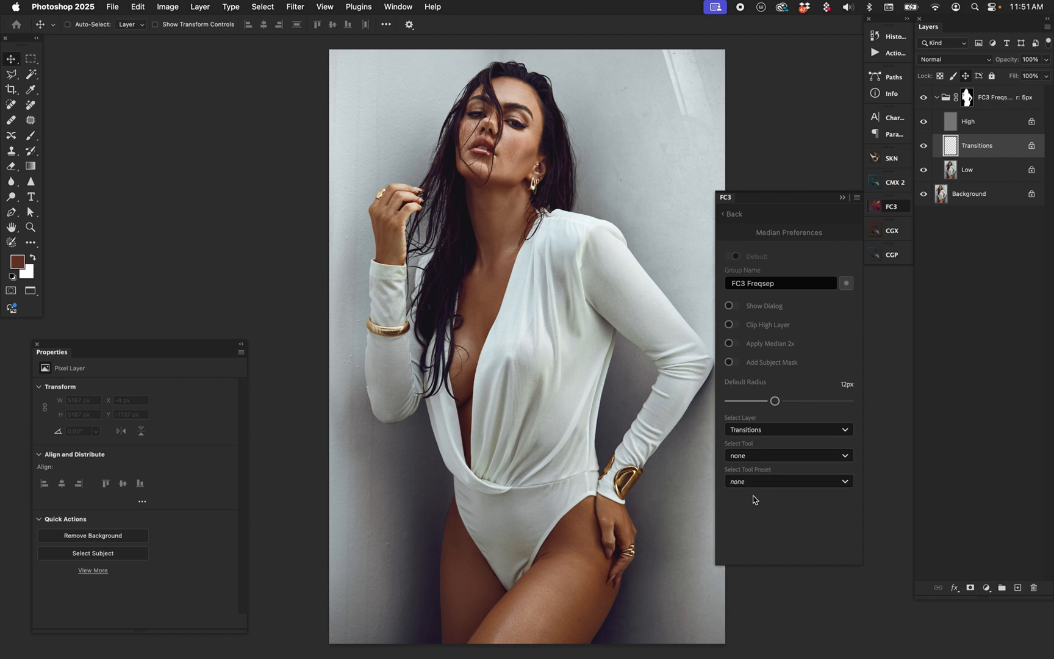
left_click(764, 433)
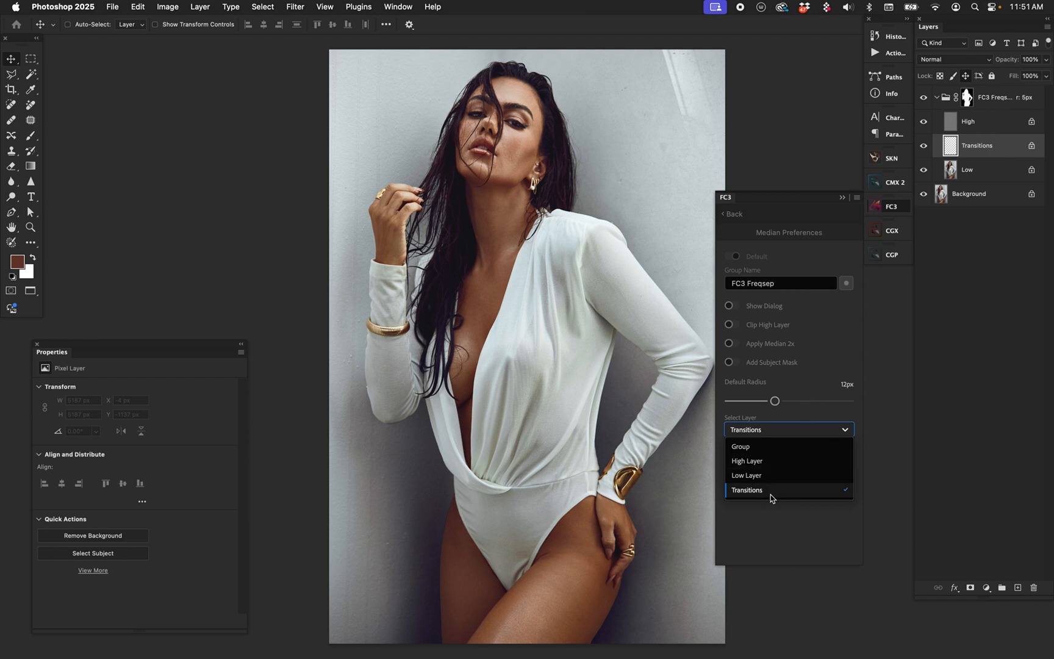
left_click(772, 462)
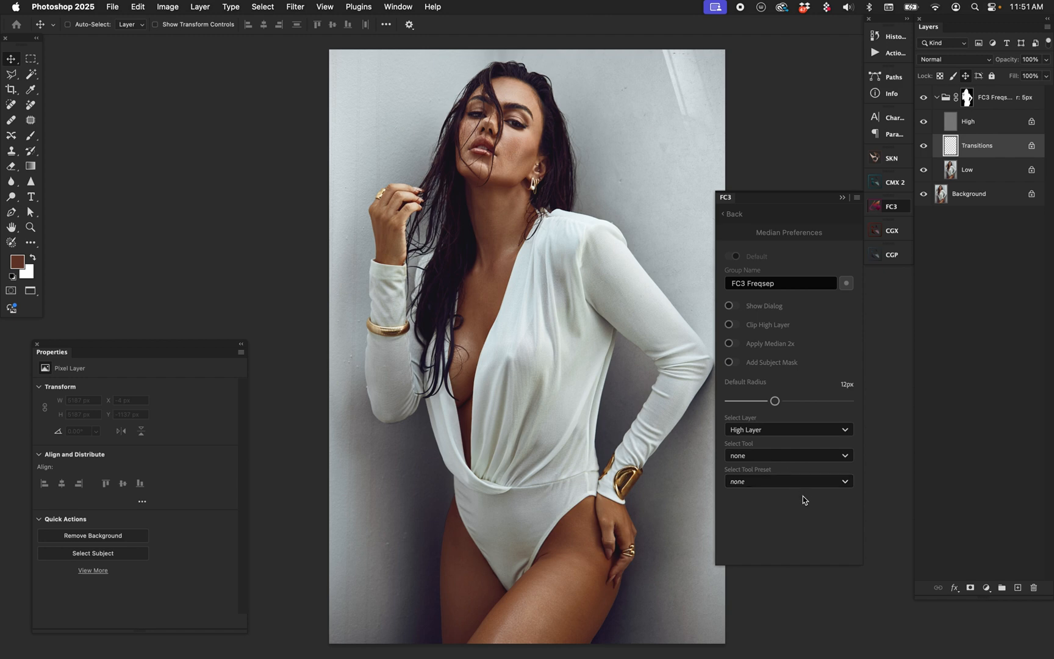
left_click(739, 215)
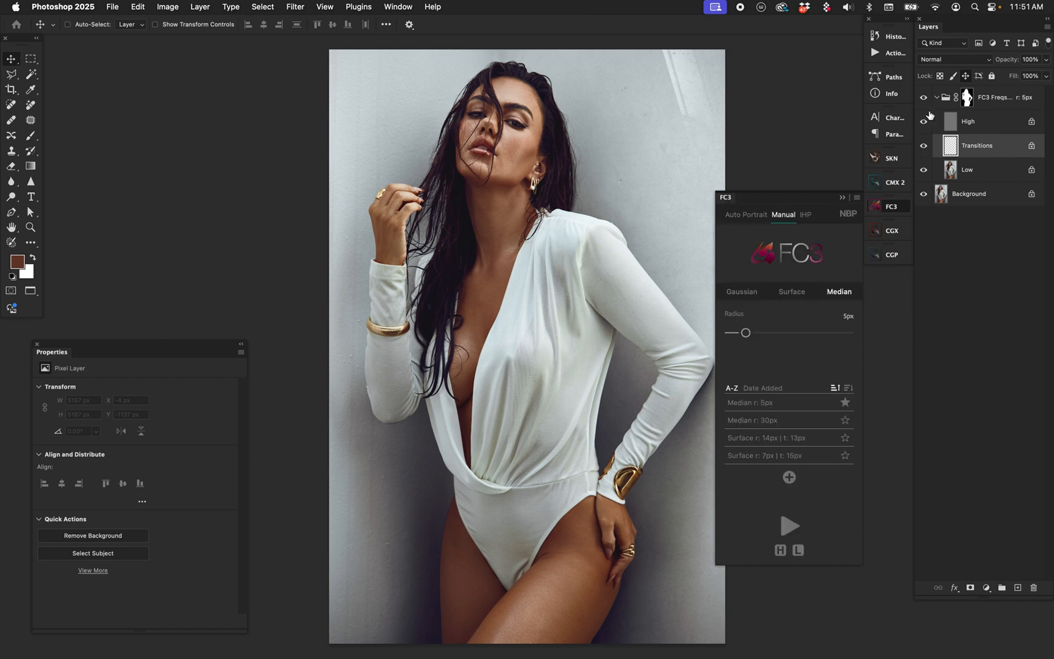
- Delete the masked FC3 Freqsep group
left_click(993, 101)
key("Delete")
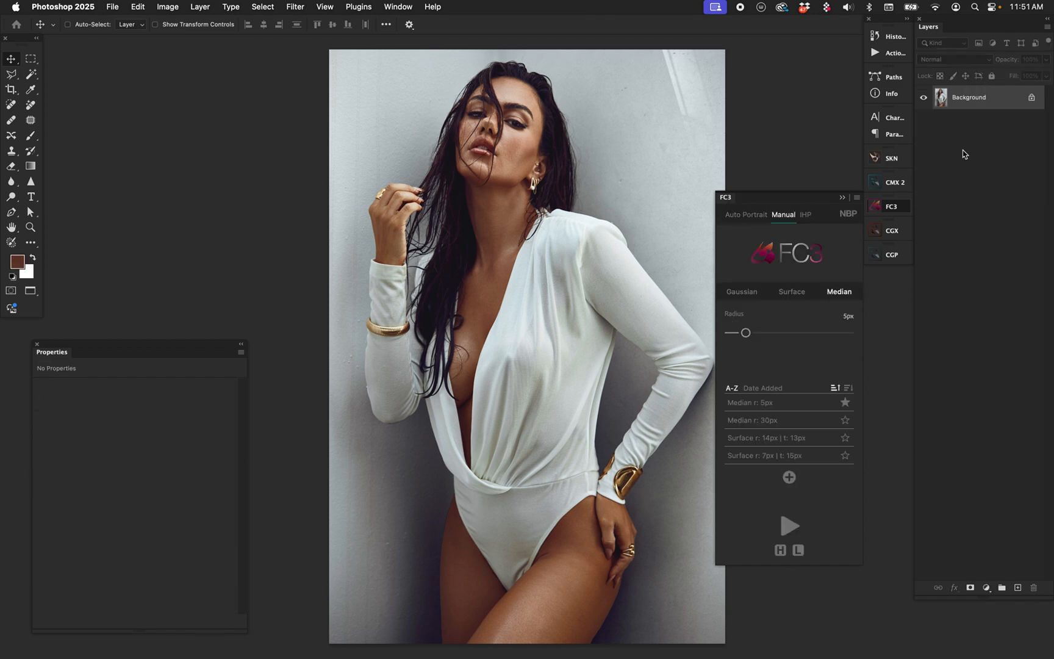
- Generate the 5 px Median separation with the High layer preselected, and delete the resulting group
left_click(788, 527)
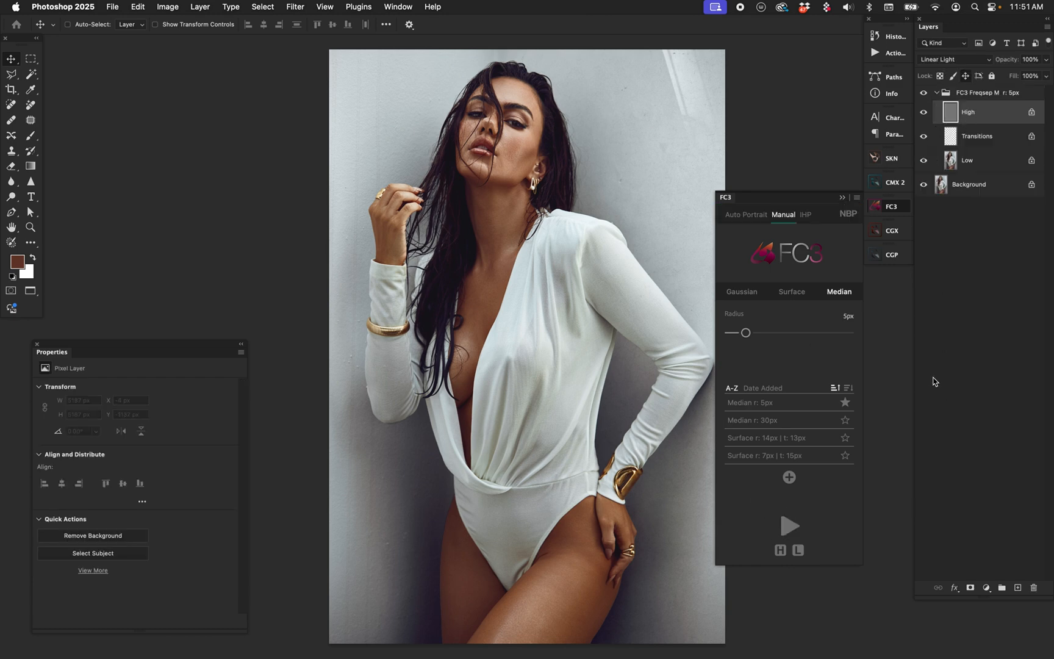
left_click(983, 95)
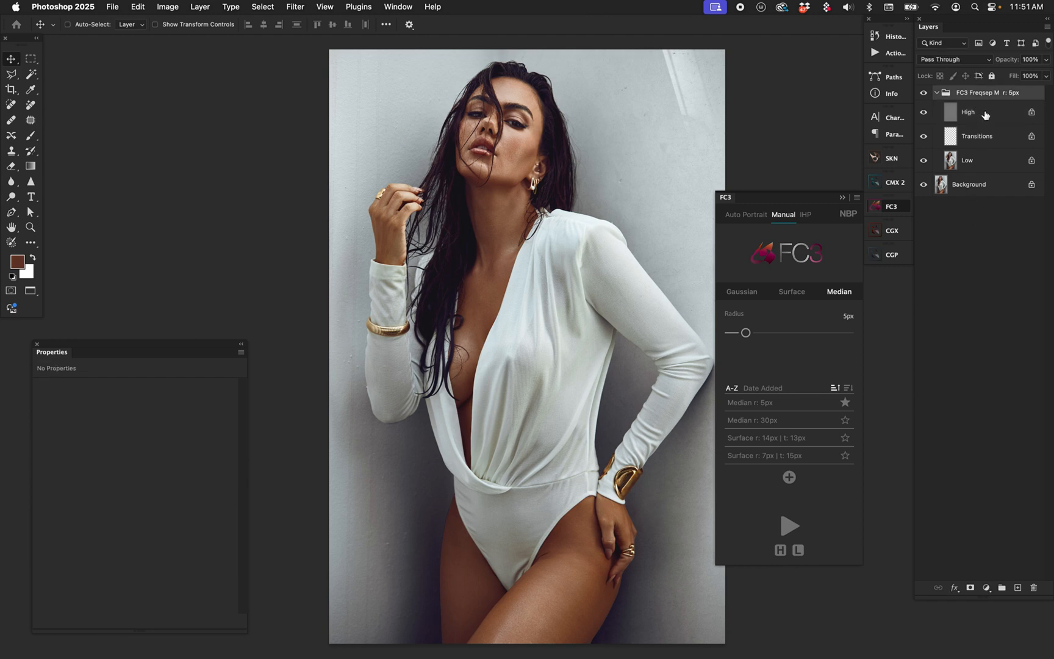
key("Delete")
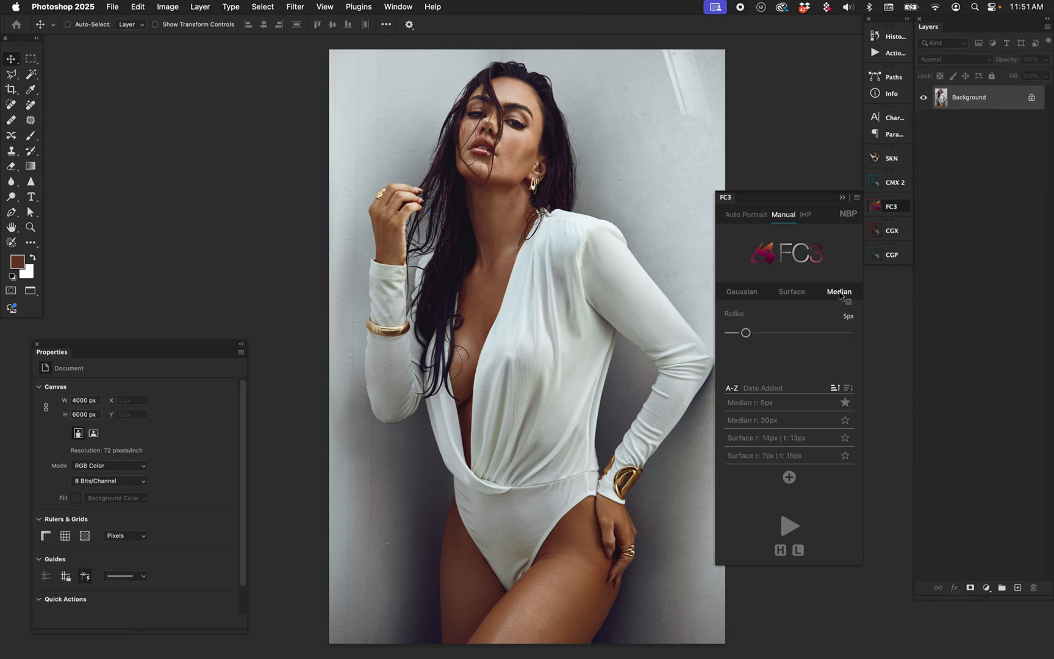
- In the Median Preferences, set Select Layer to Transitions and Select Tool to Brush Tool
left_click(840, 296)
left_click(776, 430)
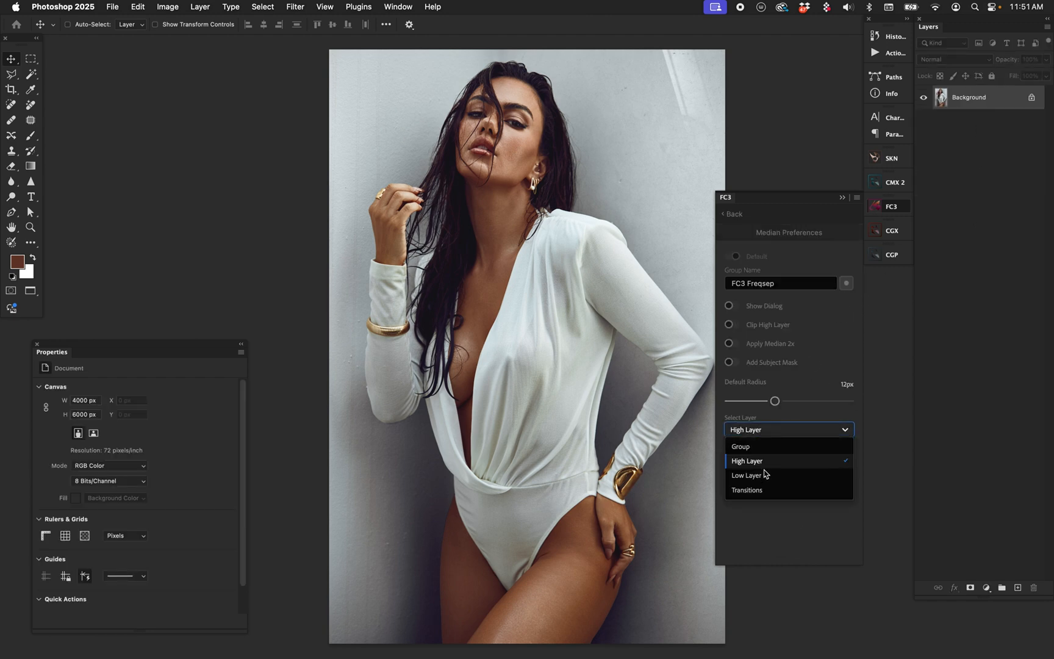
left_click(761, 490)
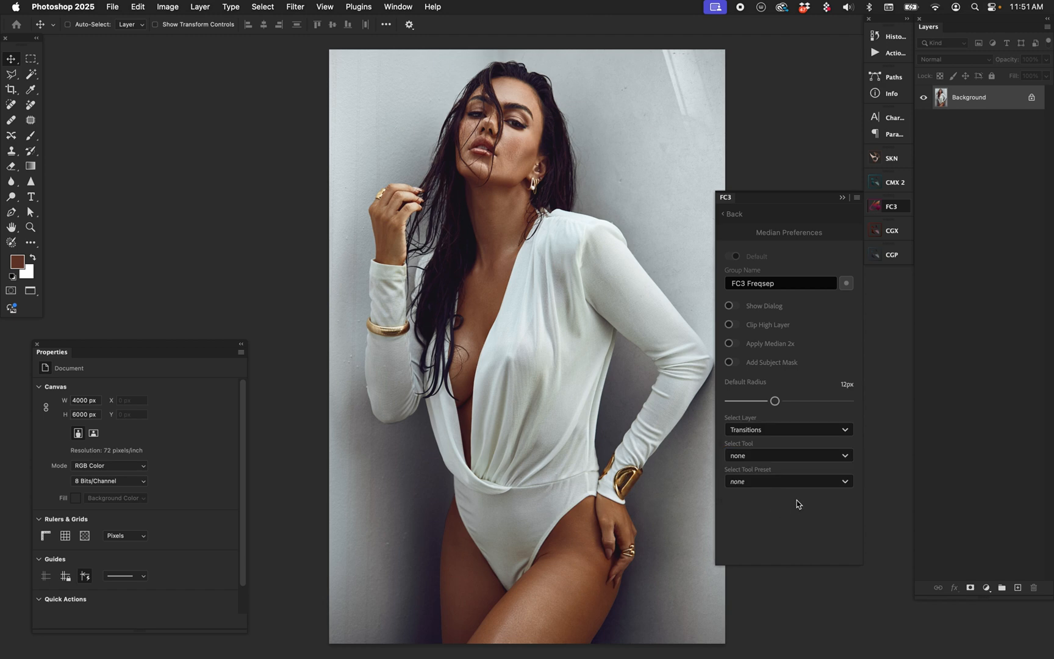
left_click(805, 457)
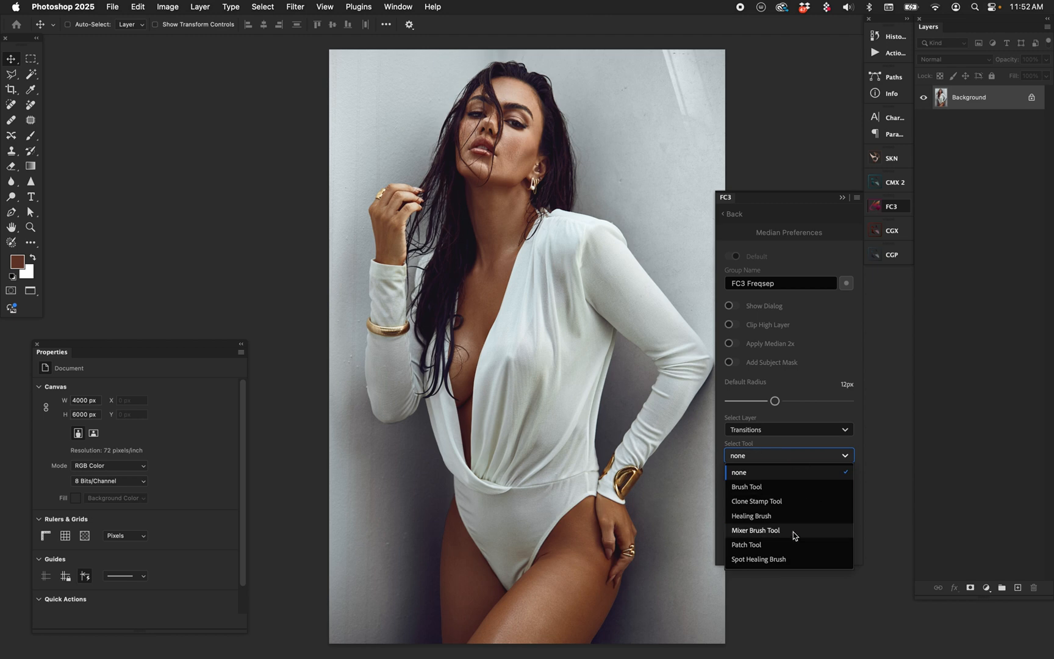
left_click(769, 487)
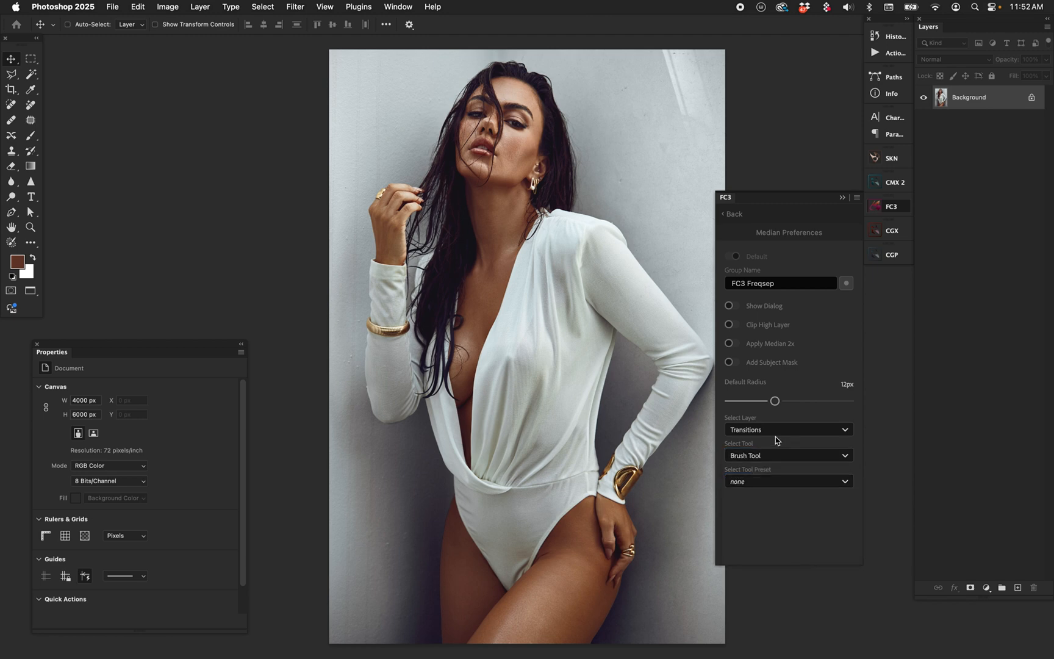
left_click(776, 431)
left_click(773, 433)
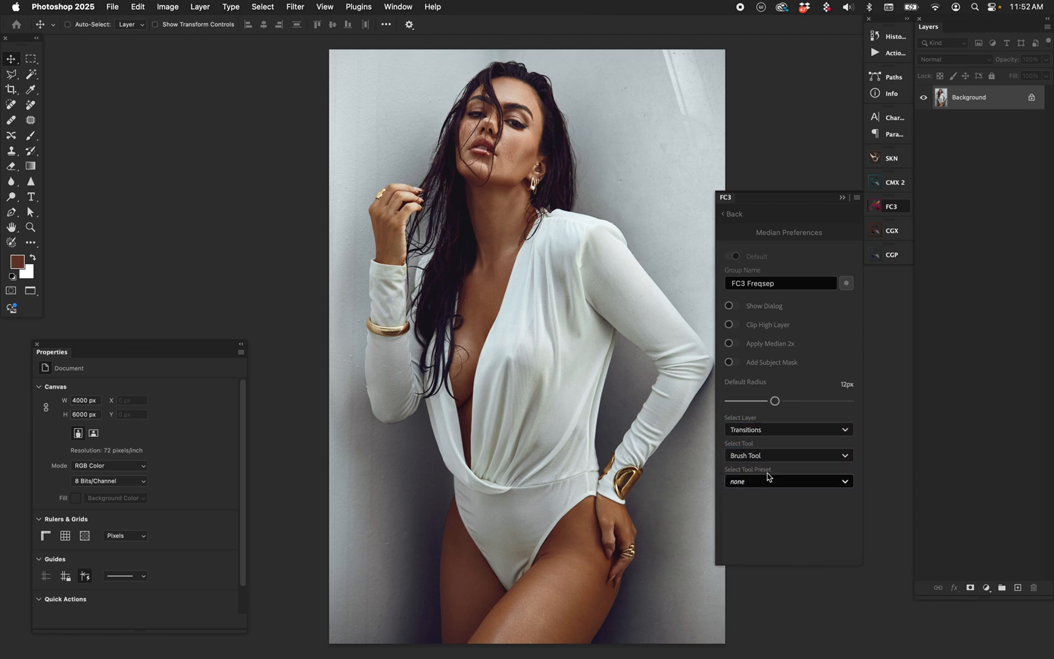
left_click(731, 213)
- Switch to the Magic Wand tool and generate the 5 px Median separation to test the automatic tool selection
left_click(31, 76)
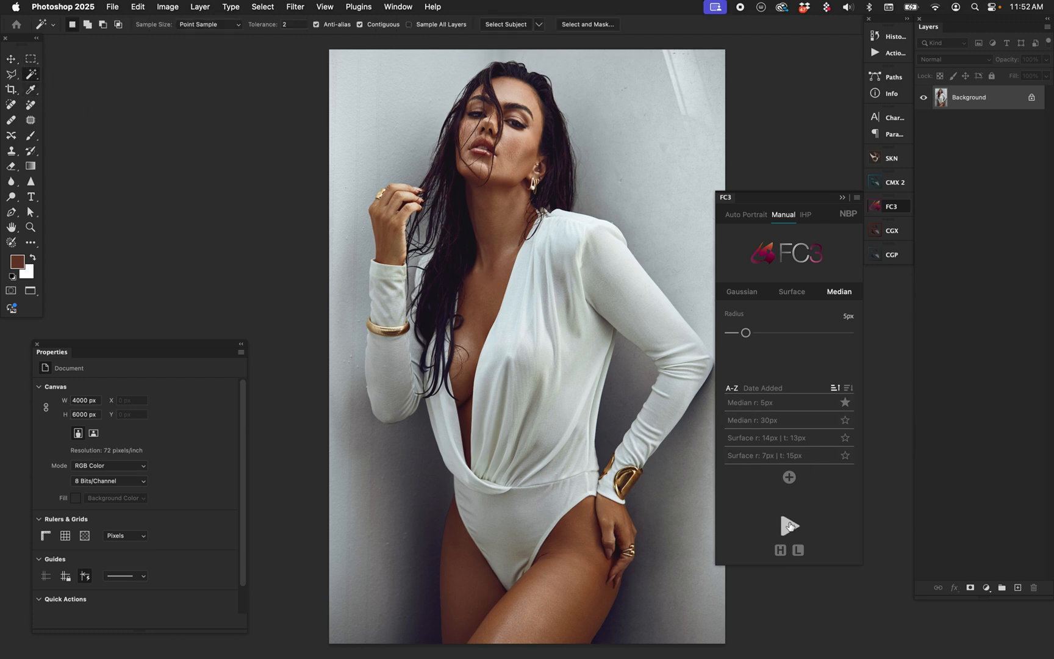
left_click(789, 526)
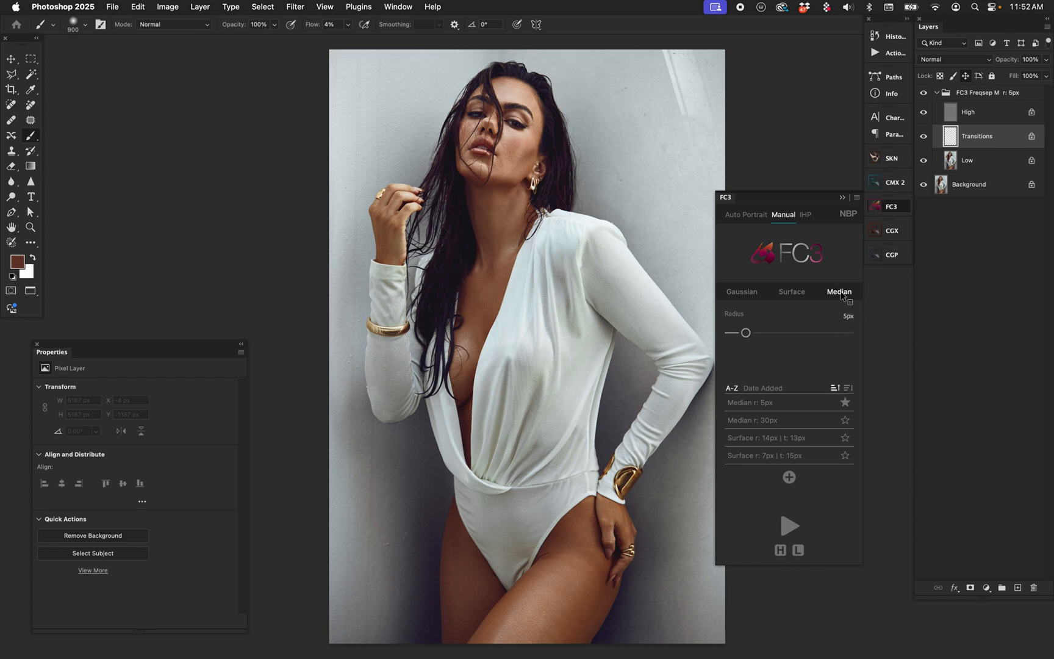
- In the Median Preferences, set Select Tool Preset to Brush Tool Soft Round 250 1
left_click(841, 296, "ctrl")
left_click(789, 485)
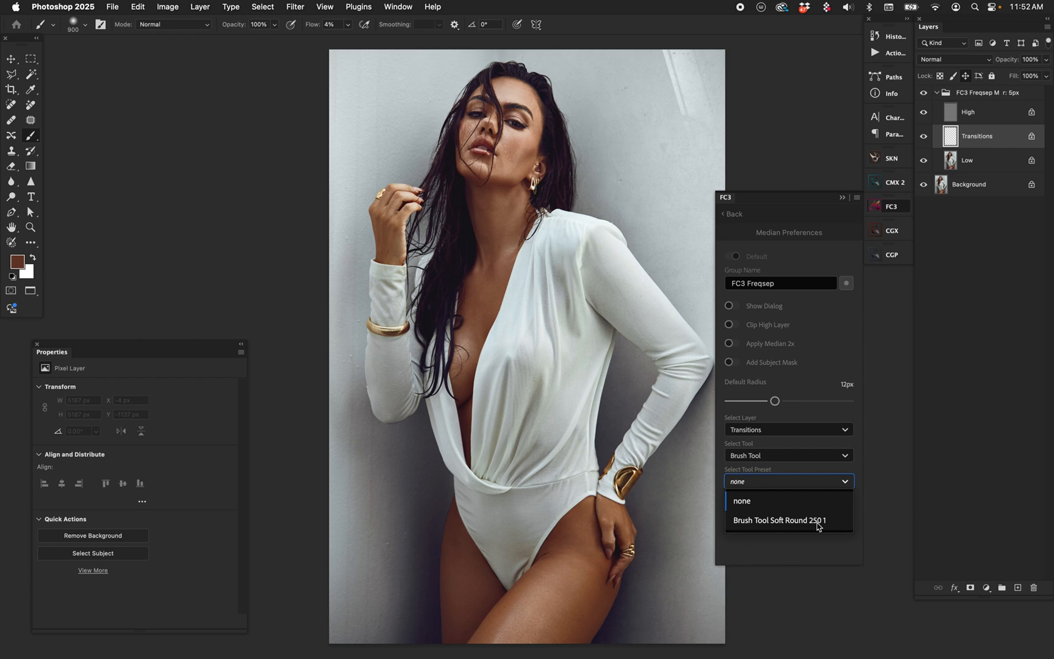
left_click(788, 551)
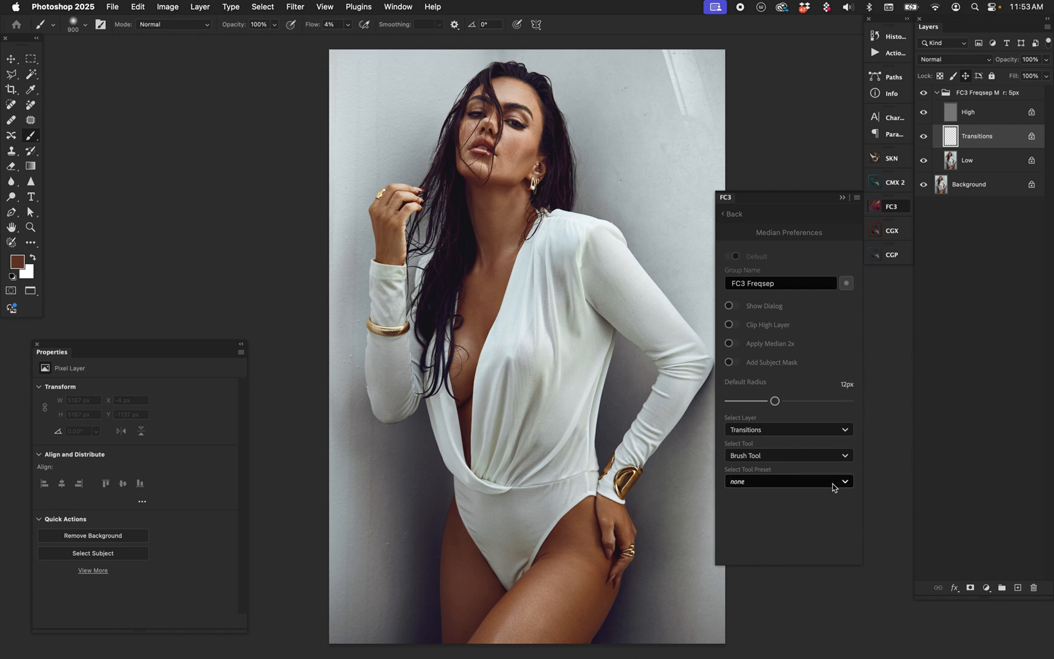
left_click(843, 483)
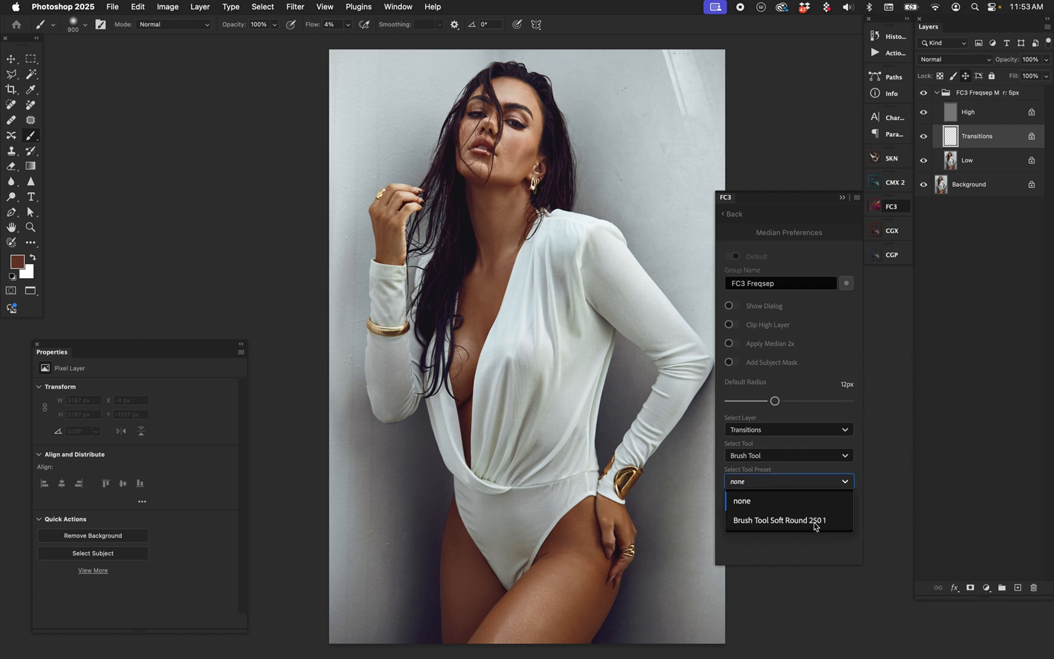
left_click(817, 523)
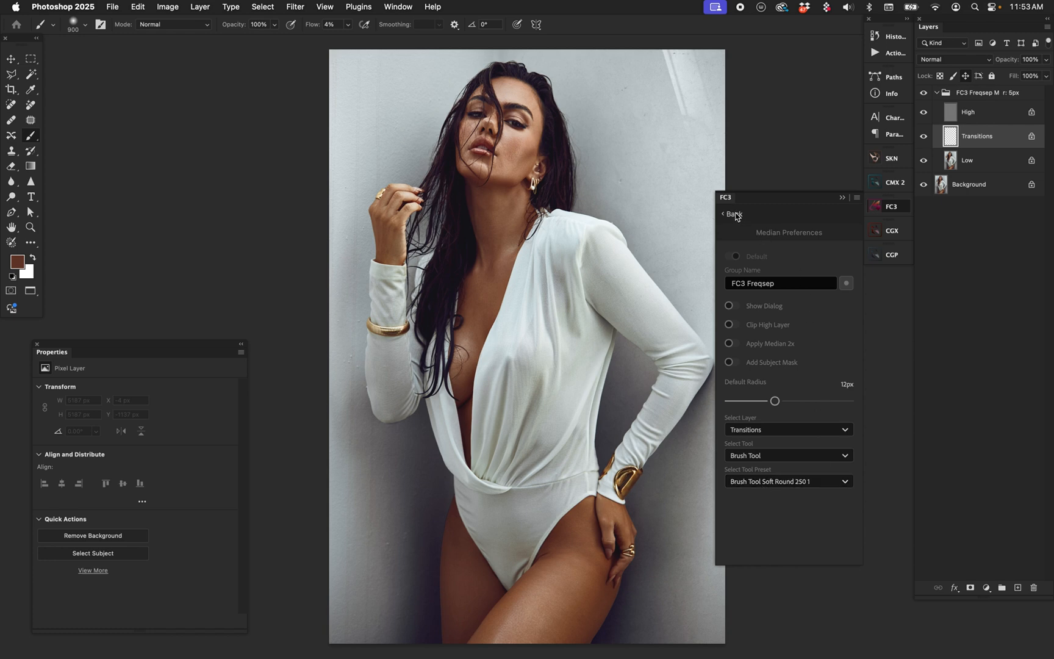
- Replace the existing group with a fresh 5 px Median separation to check the brush tool preset, and delete the new group
left_click(734, 214)
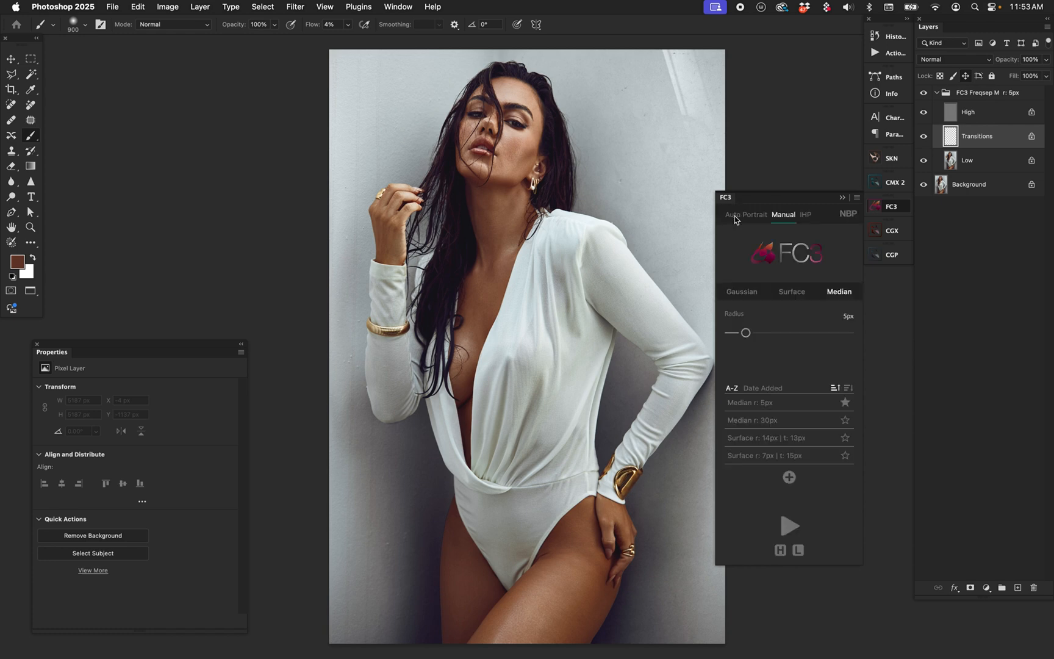
left_click(1015, 95)
key("Delete")
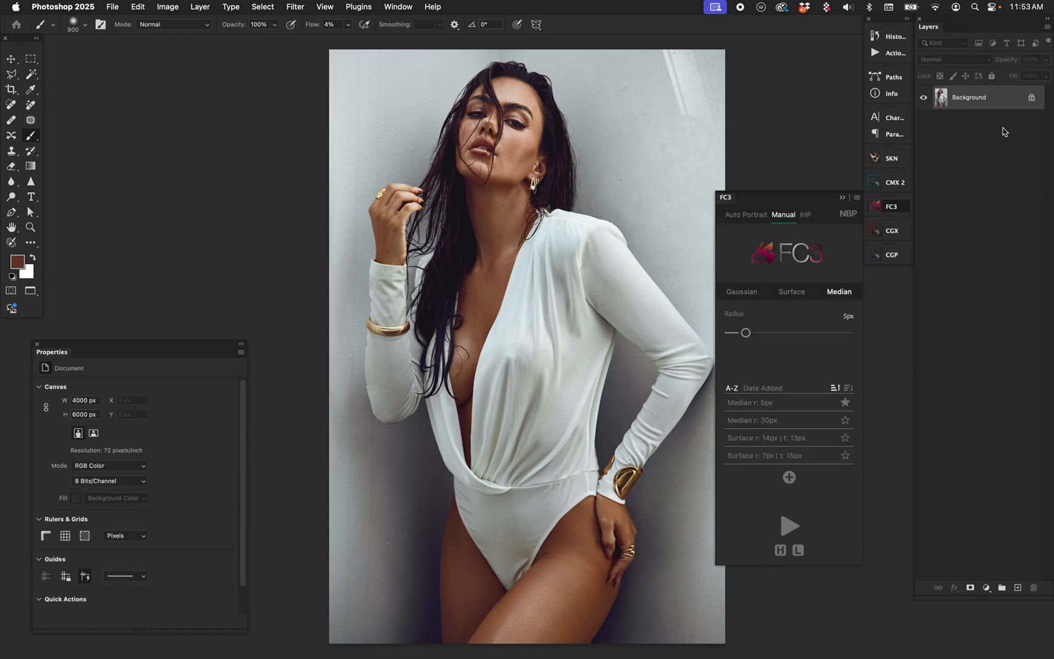
left_click(785, 524)
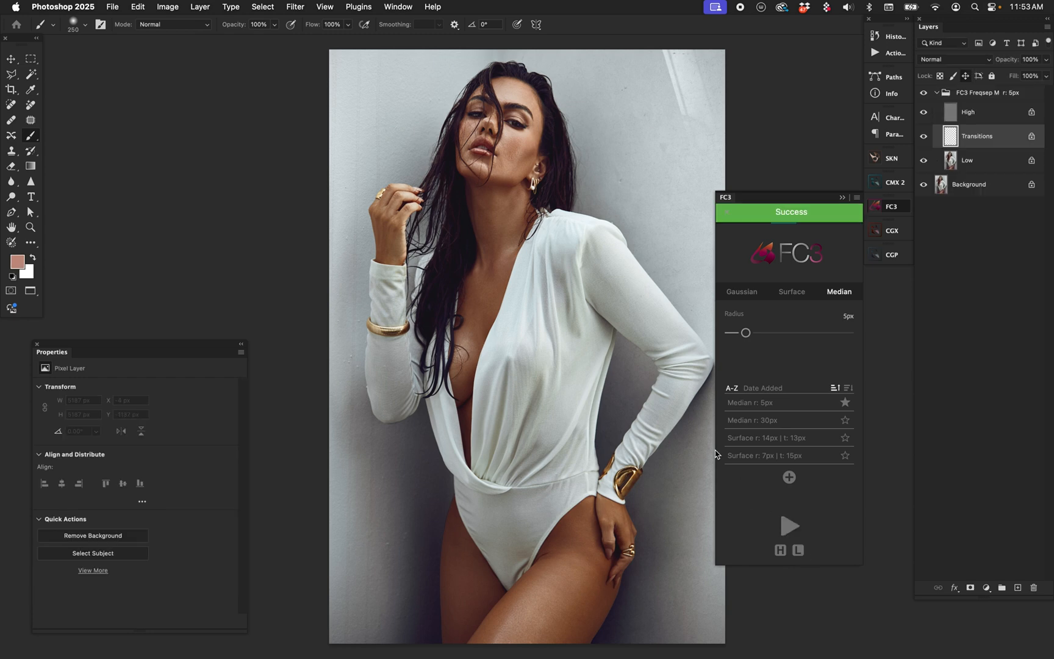
left_click(75, 28)
left_click(76, 31)
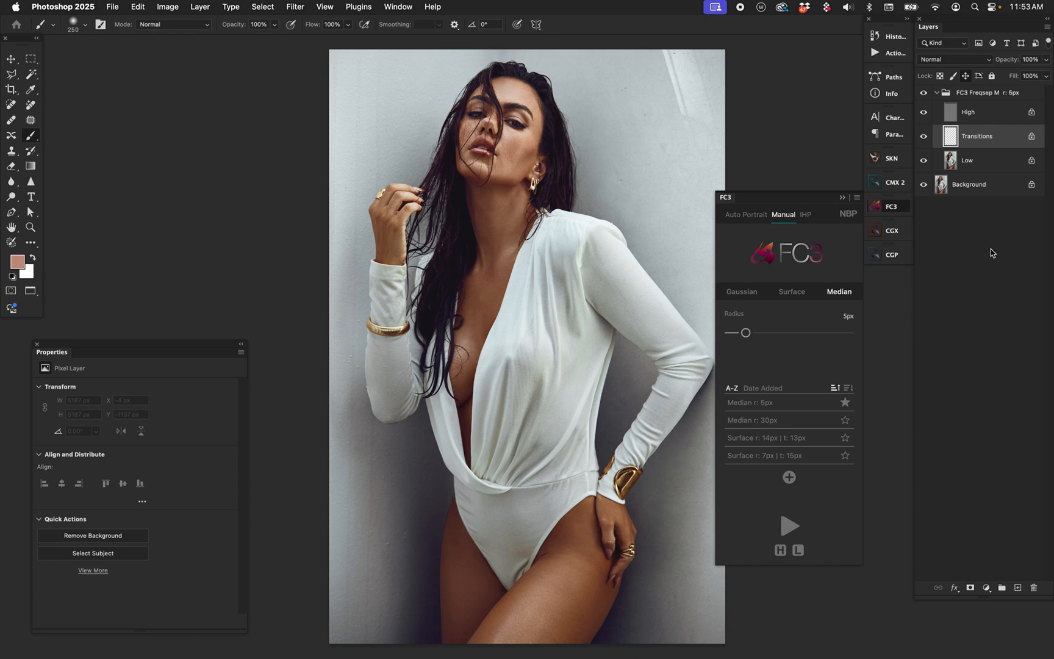
left_click(998, 98)
key("Delete")
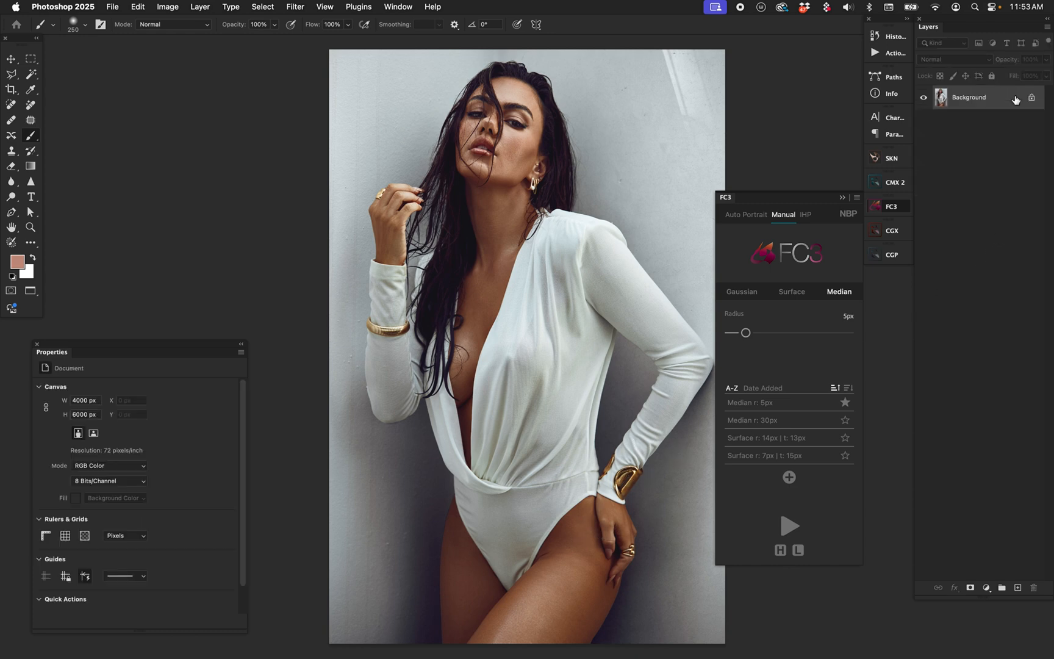
- Set the group name to FS in the Median Preferences
left_click(848, 290)
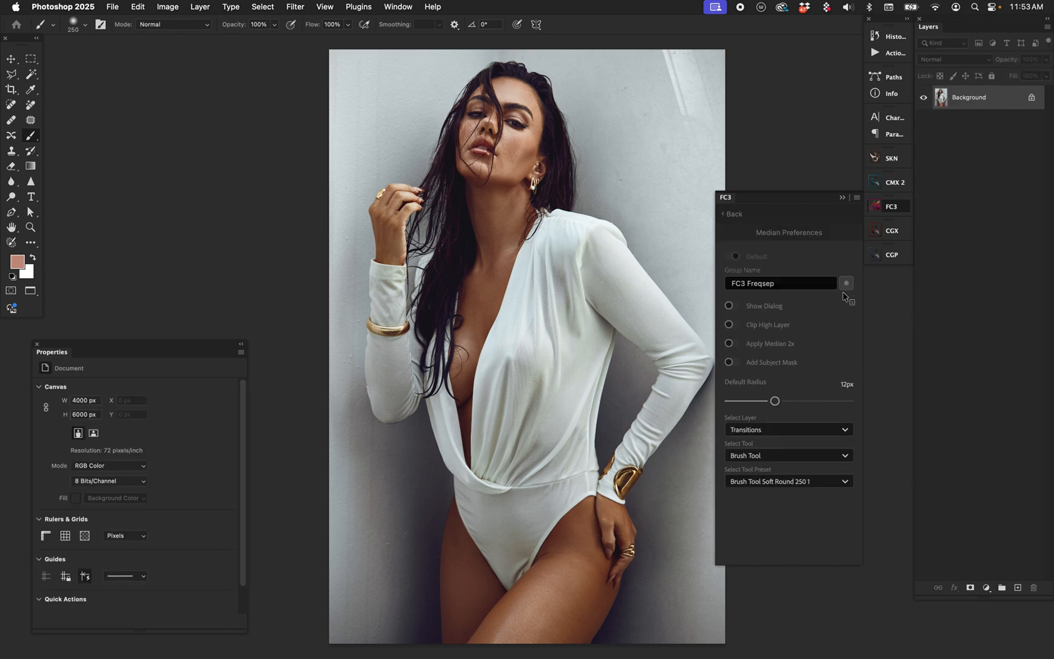
triple_click(772, 286)
left_click(784, 285)
double_click(764, 284)
key("super+a")
type("FS")
- Enable Show Dialog, Clip High Layer, Apply Median 2x and Add Subject Mask, and set the default Median radius to 11 px
left_click(738, 307)
left_click(732, 324)
left_click(734, 363)
left_click(732, 344)
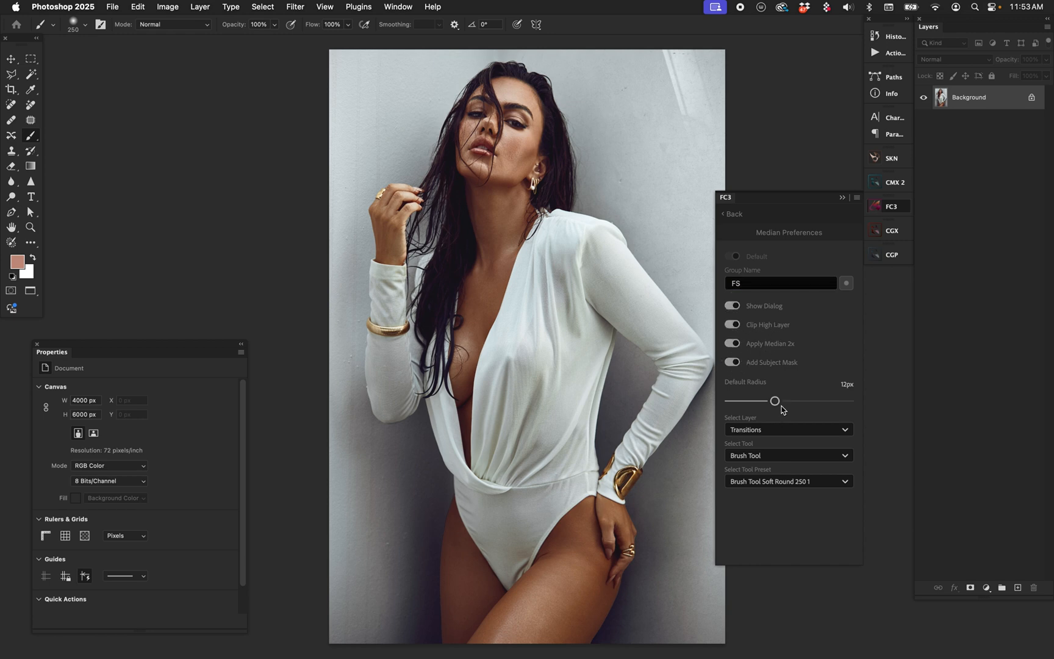
left_click_drag(776, 401, 772, 408)
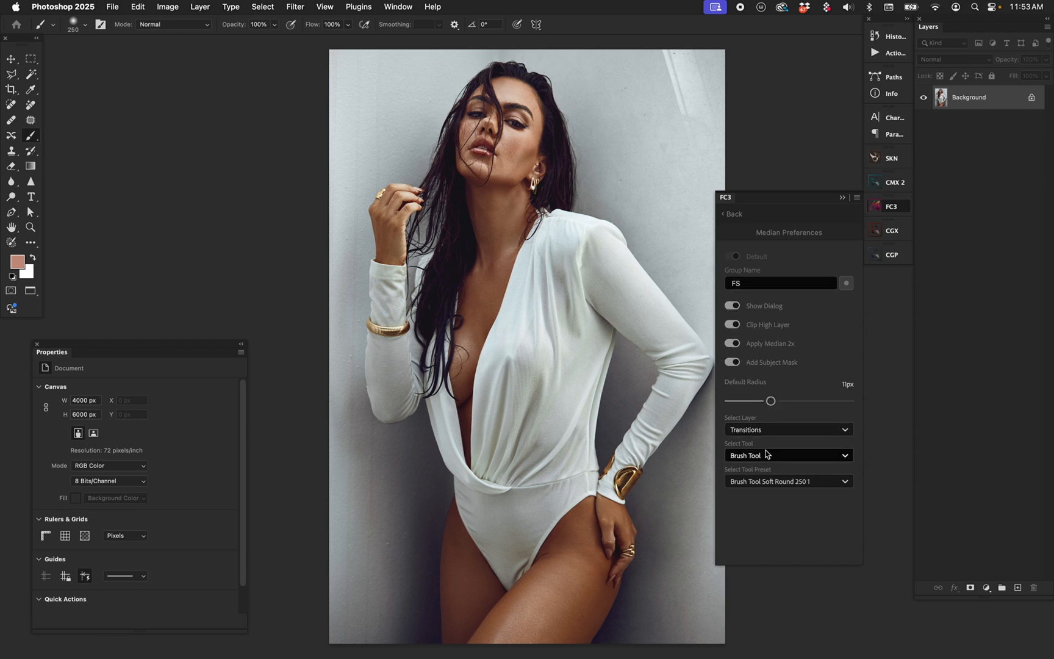
left_click(734, 214)
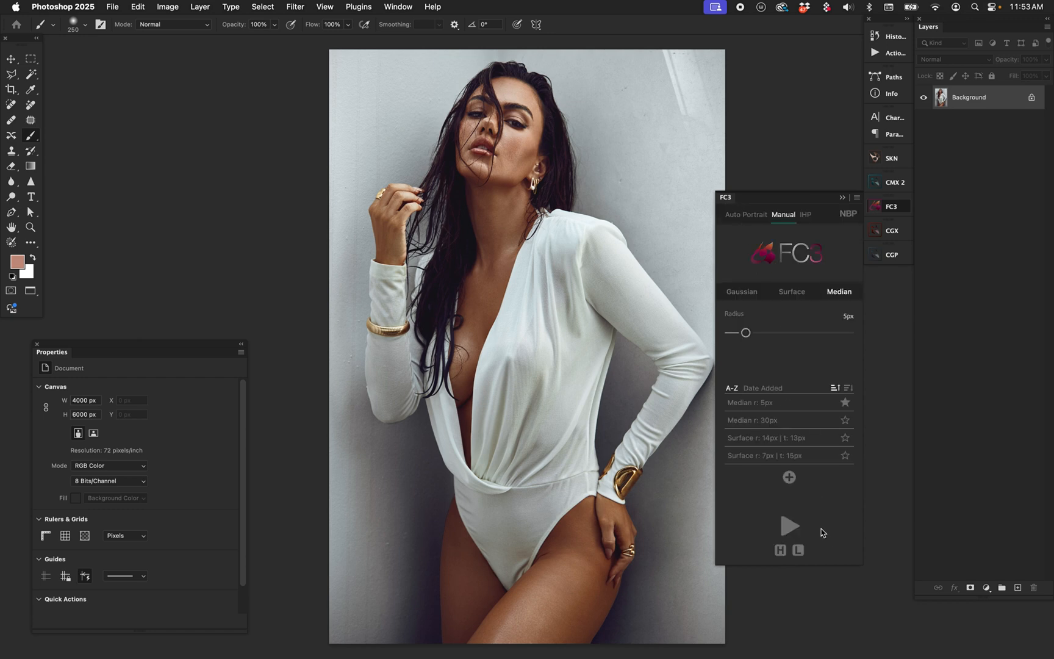
- Generate the Median separation, setting the radius to 15 pixels in the Median filter dialog
left_click(790, 525)
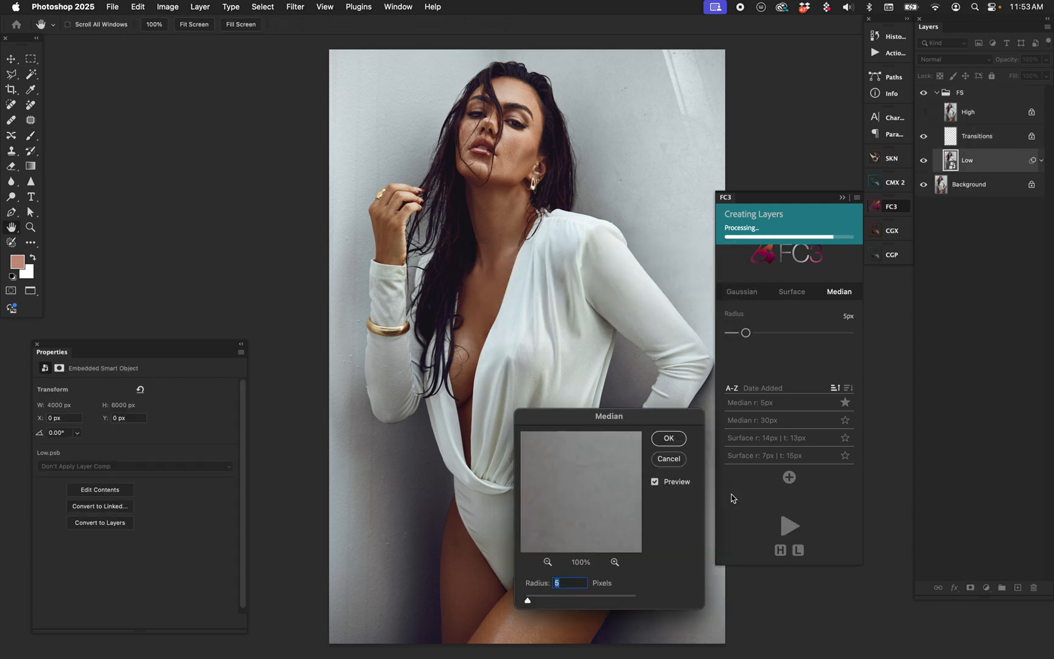
left_click_drag(649, 419, 712, 328)
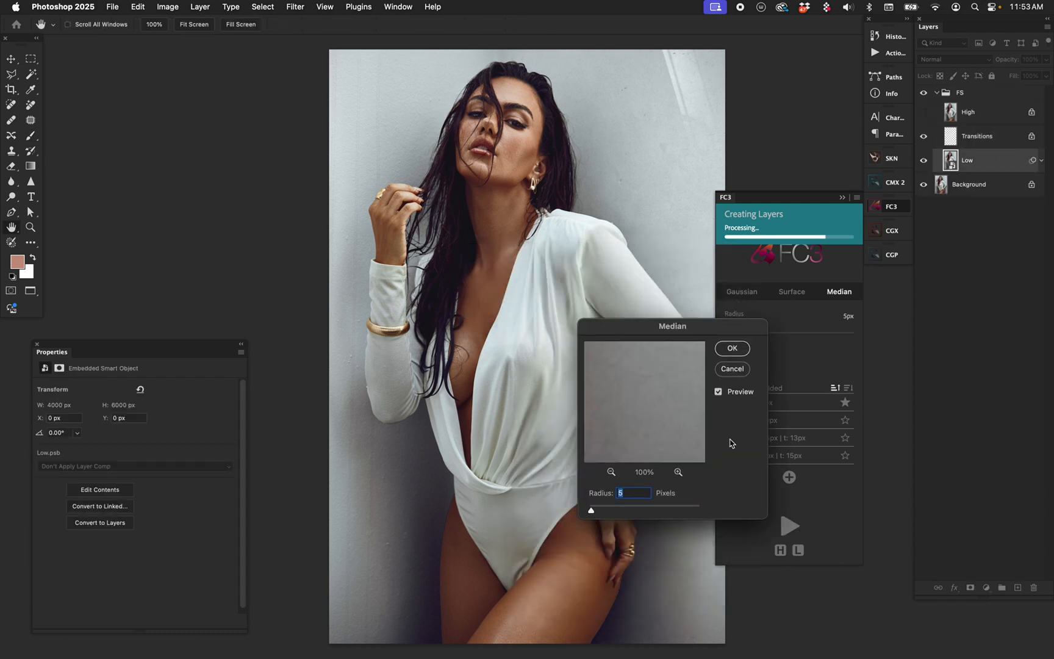
left_click_drag(591, 510, 597, 510)
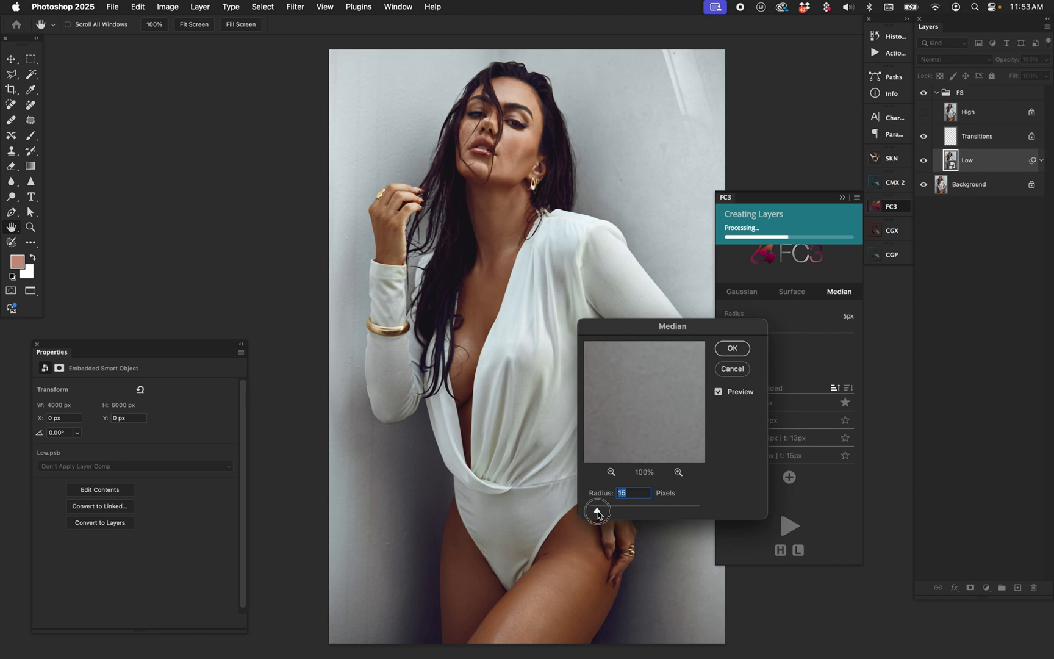
left_click(732, 349)
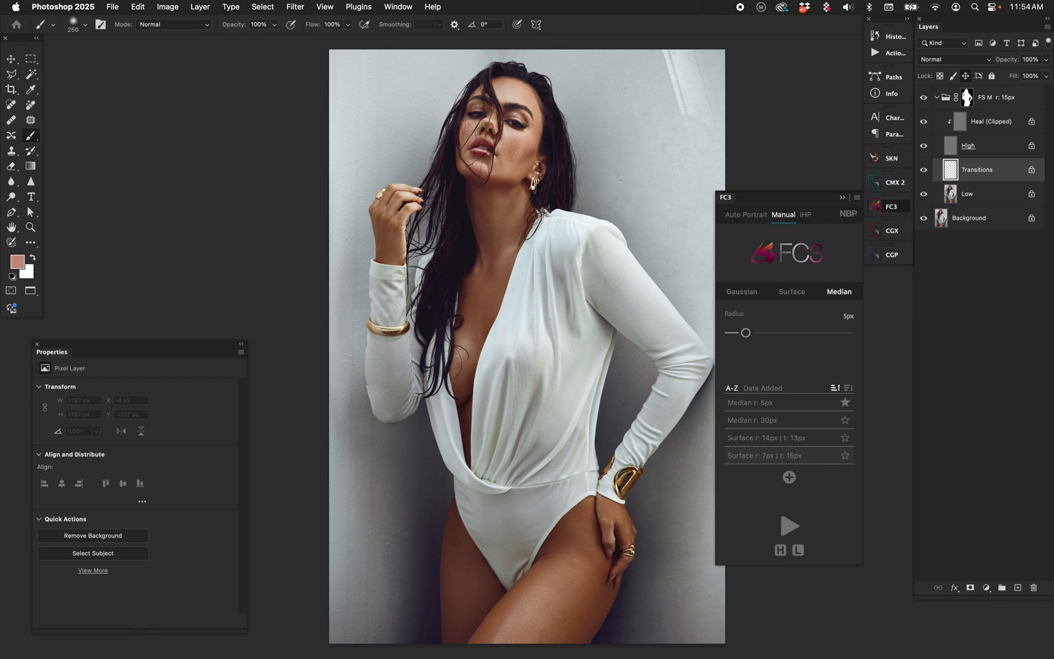
- Delete the FS separation group together with its subject mask
left_click(1022, 103)
key("Delete")
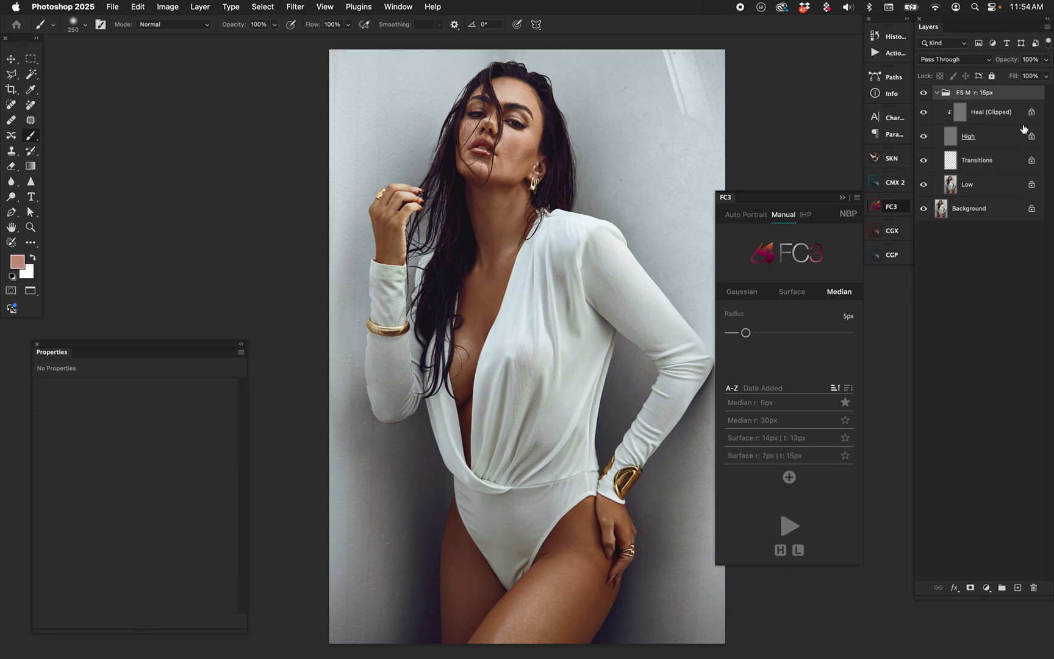
key("Delete")
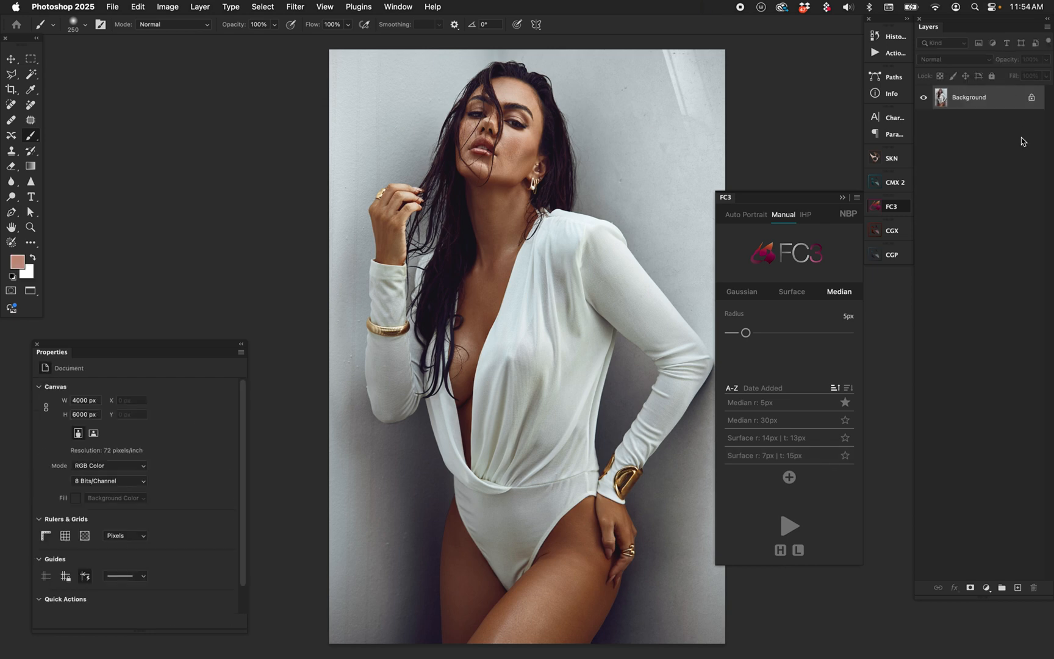
- In the Median Preferences, set the group name to FC3 and disable Show Dialog
left_click(840, 291)
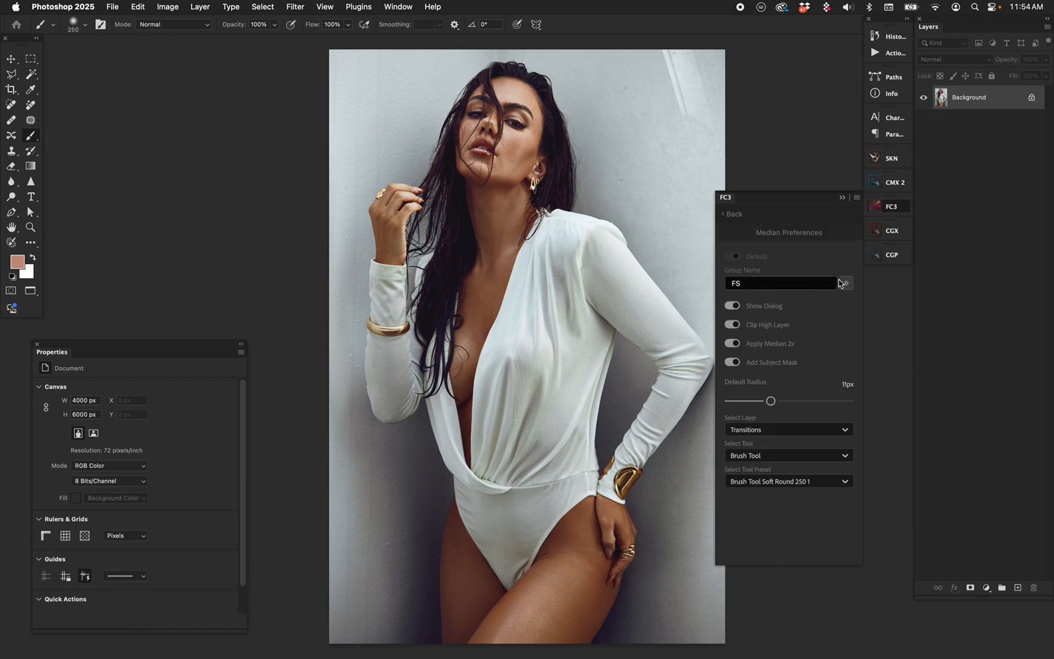
double_click(754, 283)
type("FC3")
left_click(742, 310)
- Set both Select Tool and Select Tool Preset to none in the Median Preferences
left_click(759, 458)
left_click(755, 475)
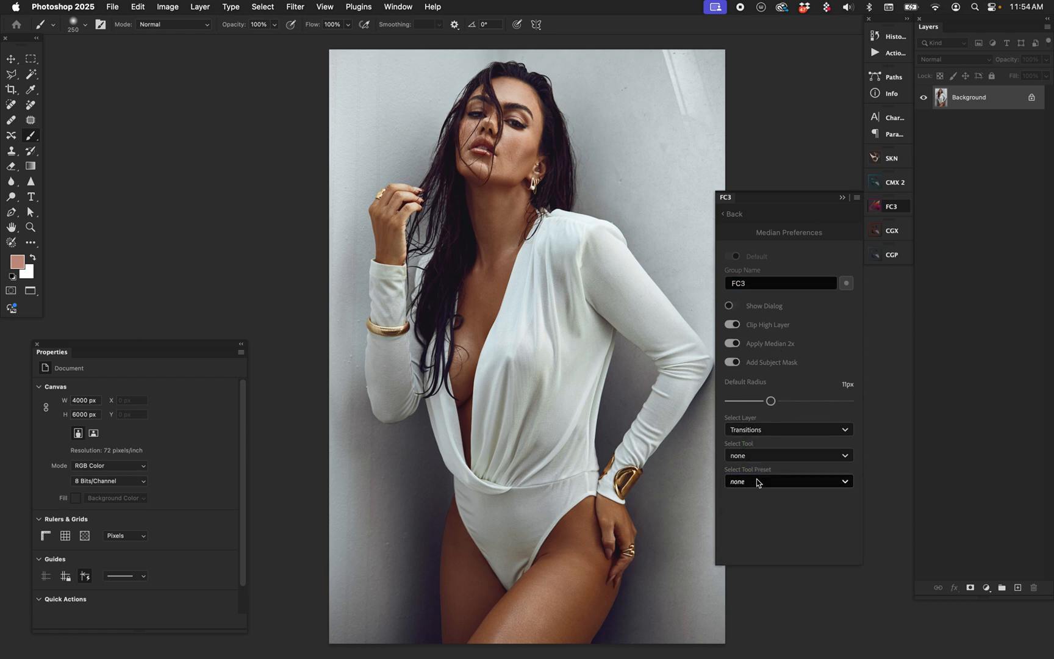
left_click(759, 482)
left_click(759, 499)
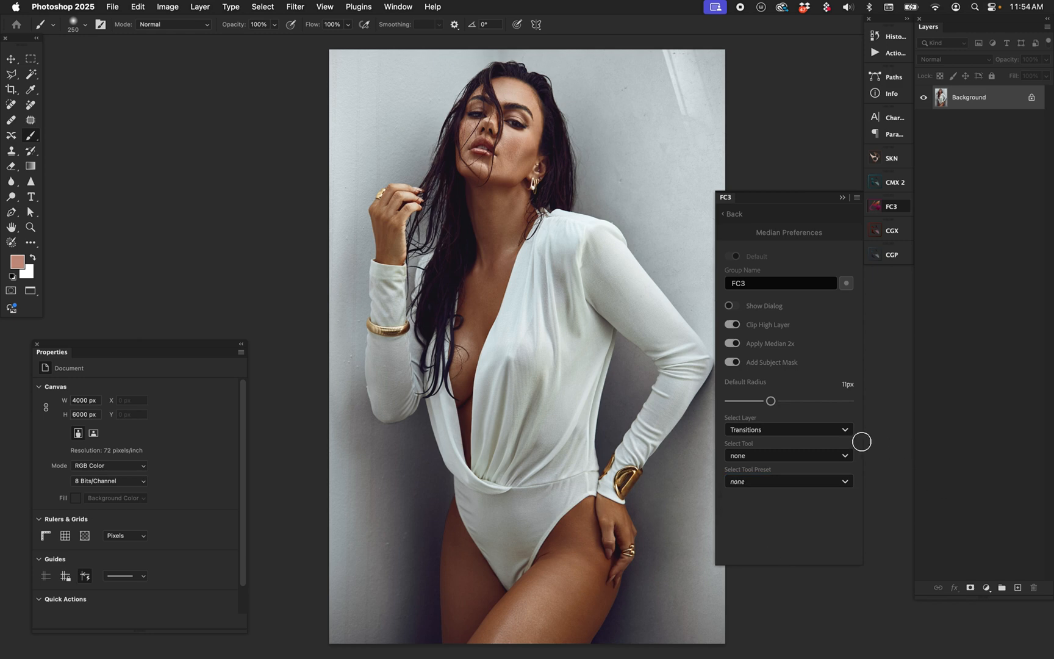
- Keep Transitions as the layer to select and set the default Median radius to 12 px
left_click(800, 433)
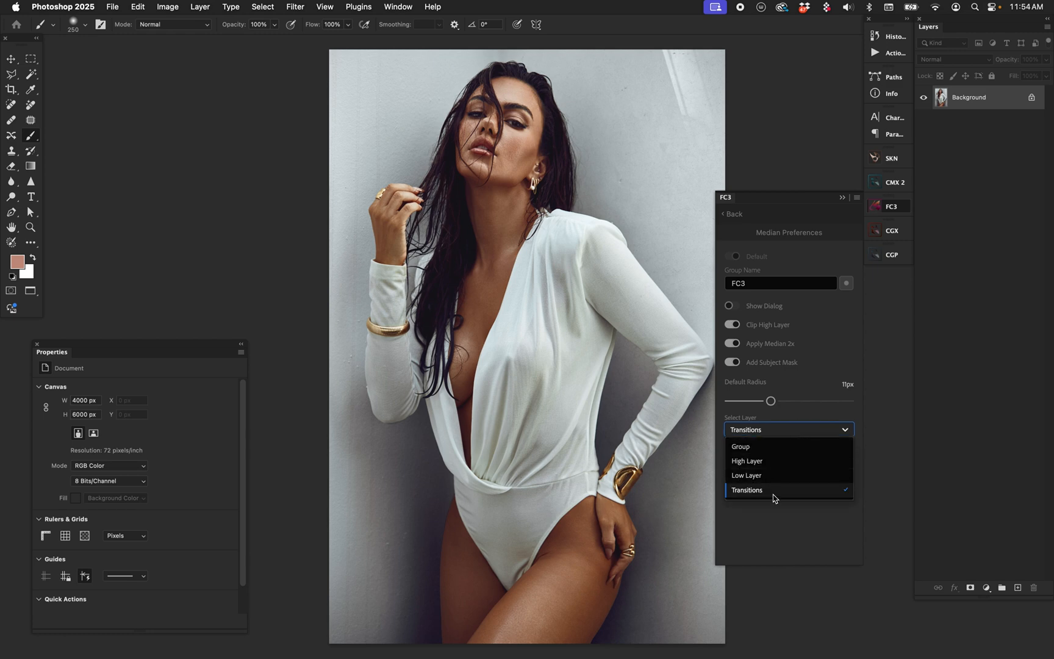
left_click(772, 550)
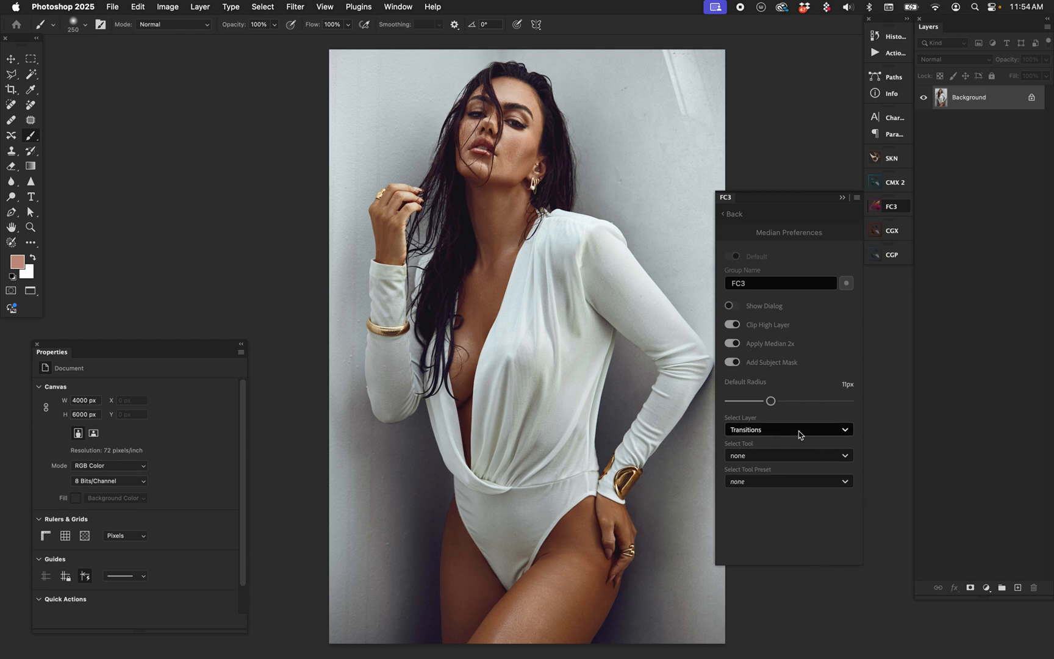
left_click_drag(771, 400, 776, 403)
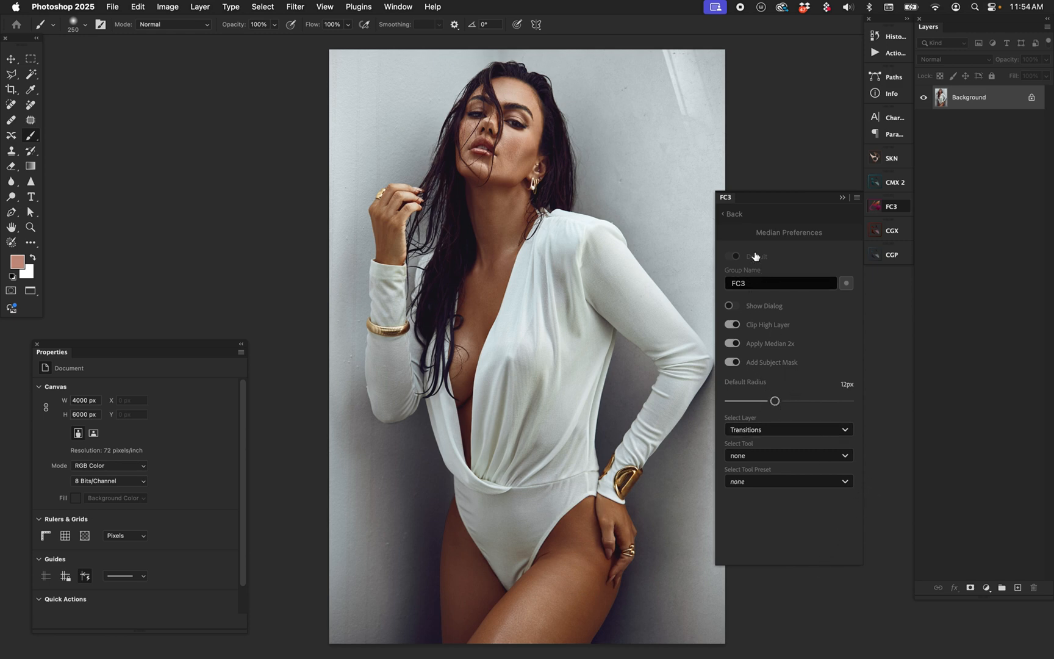
left_click(735, 215)
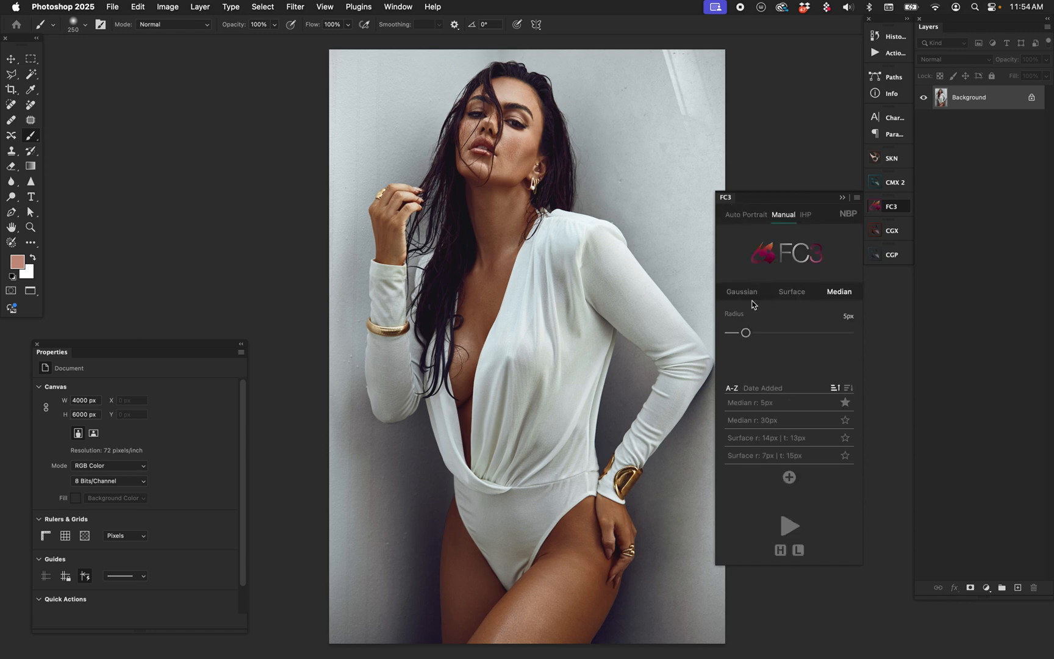
- Review the preference options for the Surface Blur and Gaussian Blur separation methods
double_click(793, 294)
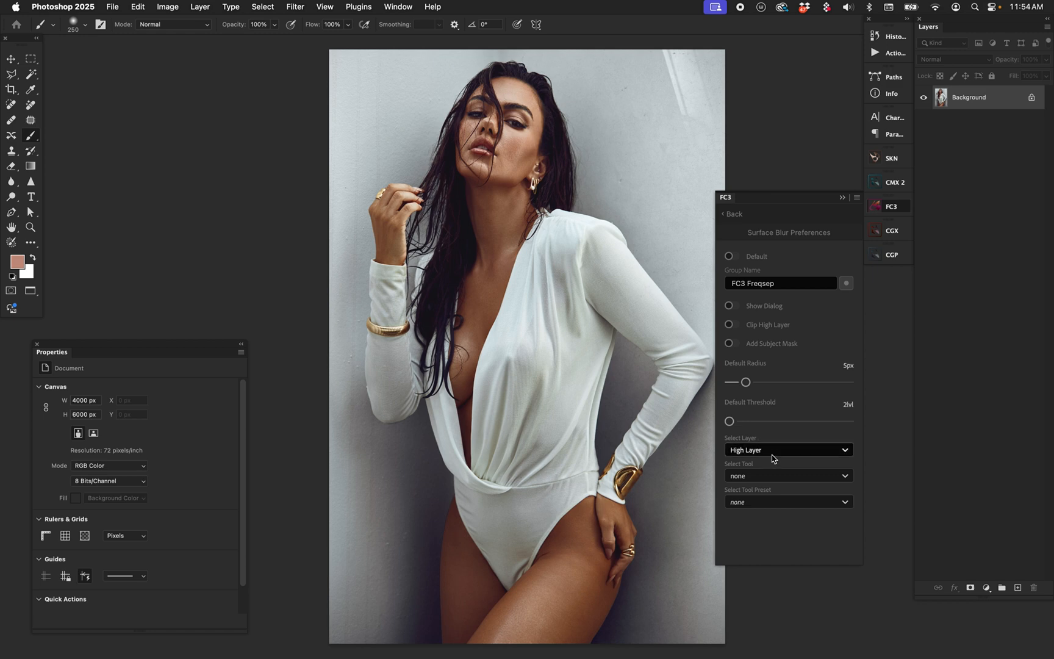
left_click(734, 215)
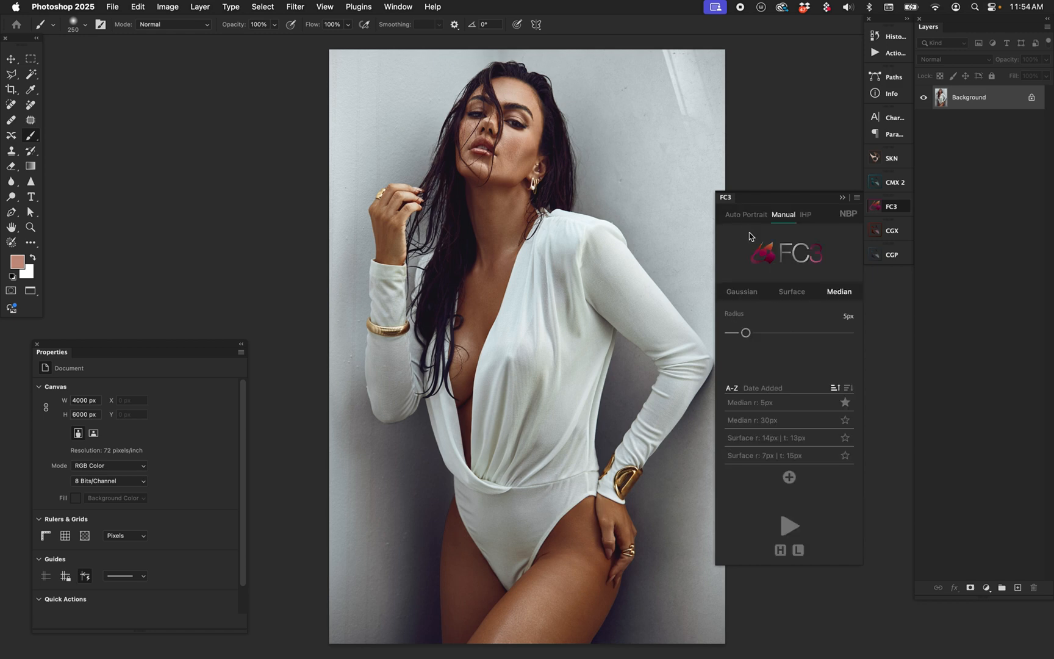
left_click(742, 292)
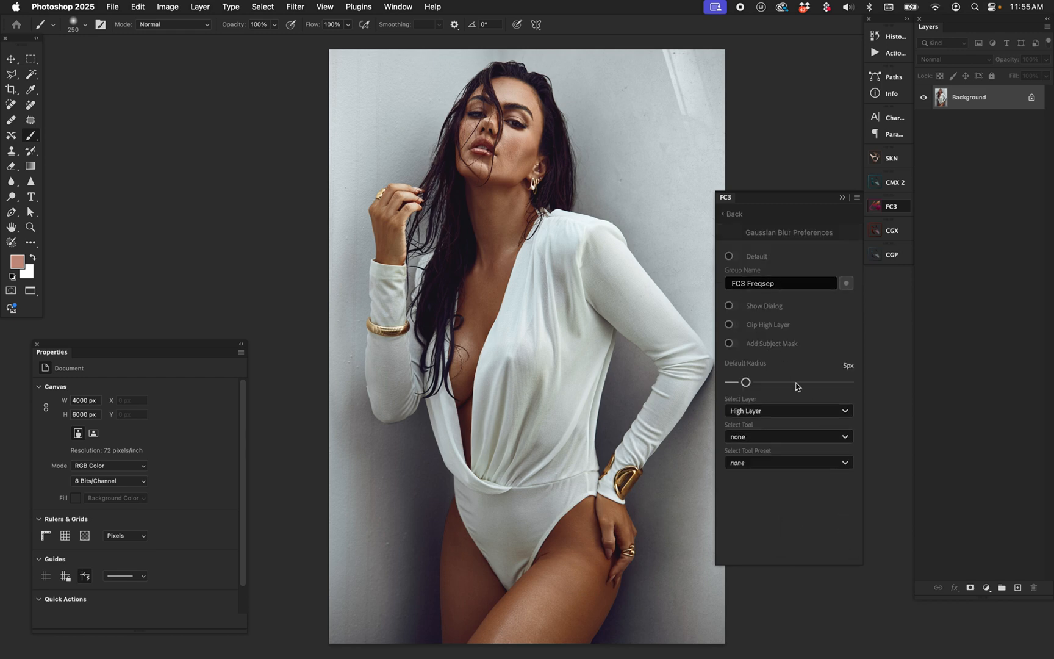
left_click(735, 215)
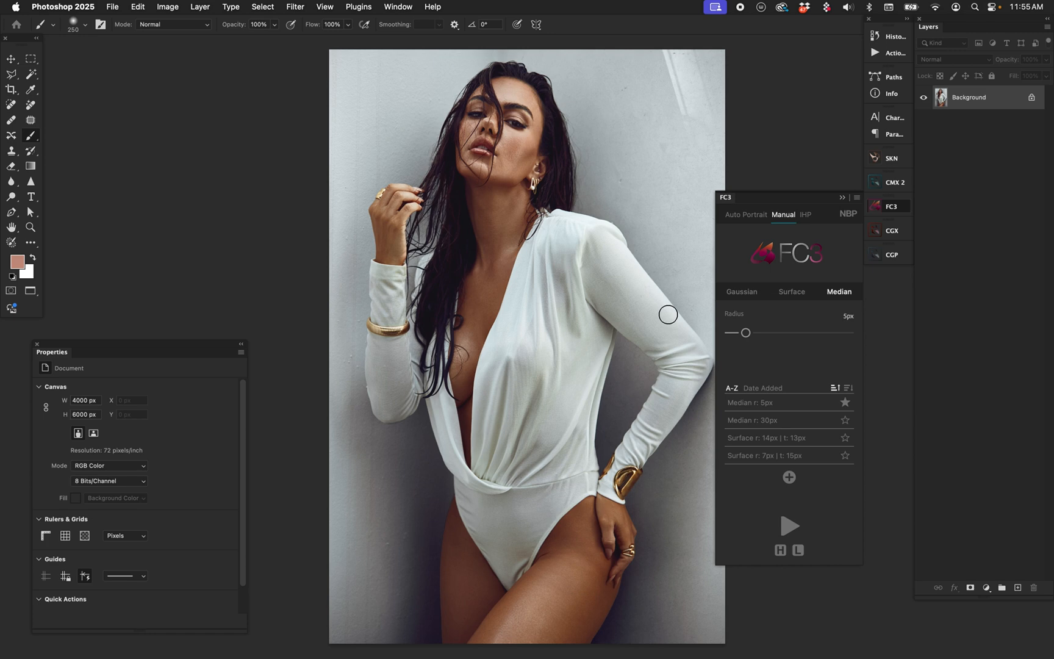
- Switch to the Move tool and reset the foreground and background colours to black and white
scroll(531, 299, "right", 3)
key("v")
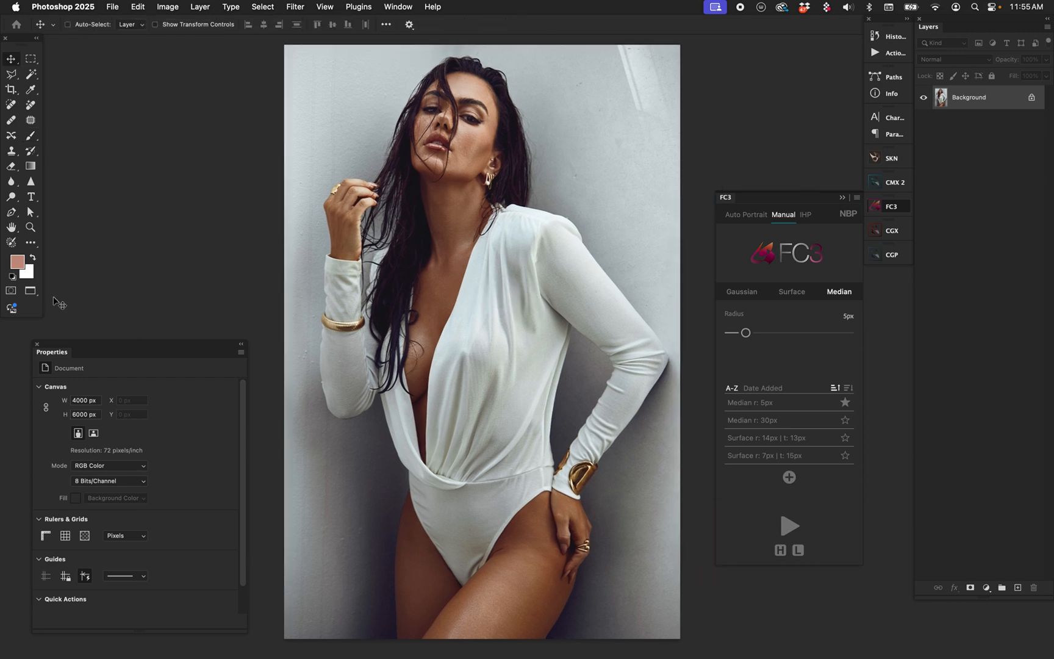
left_click(11, 277)
- Generate a separation from the saved Surface r: 14px | t: 13px preset, and delete the resulting group
left_click(800, 439)
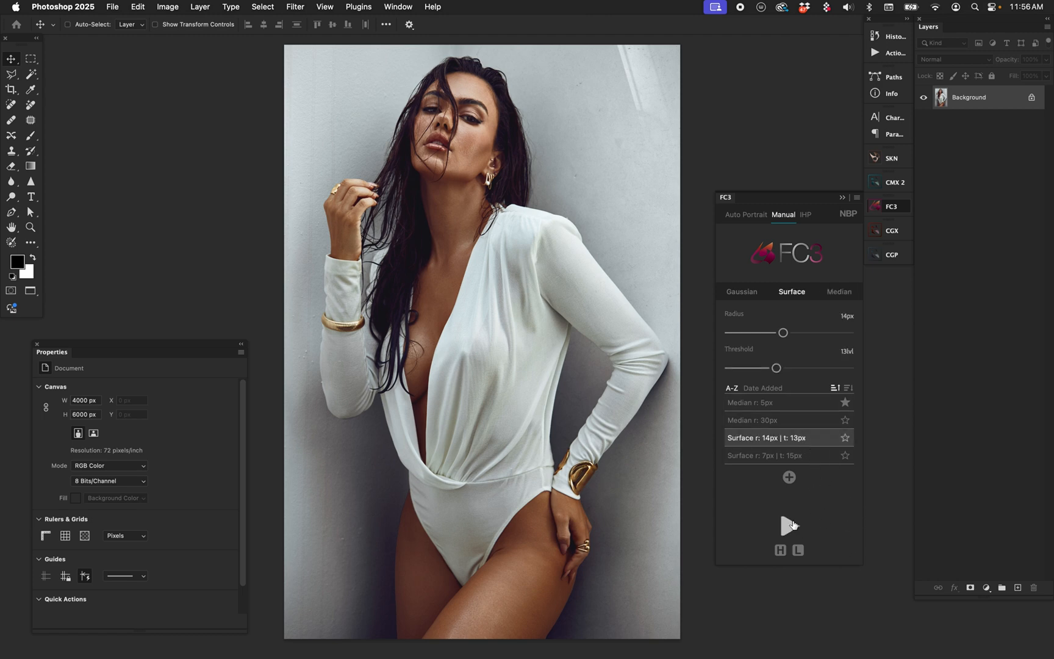
left_click(790, 525)
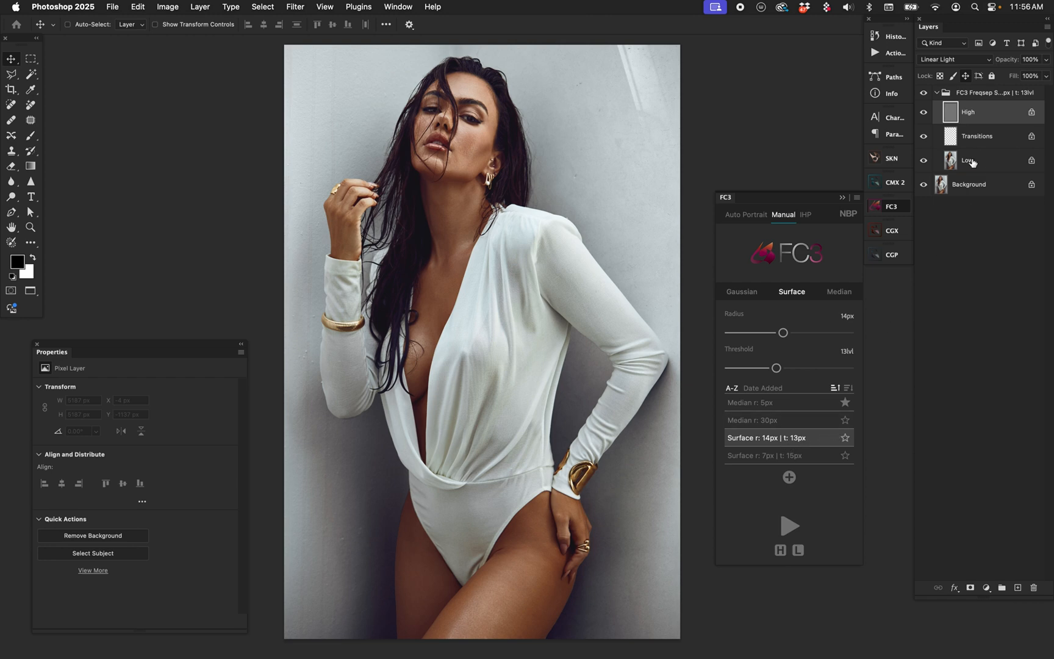
left_click(983, 94)
key("Delete")
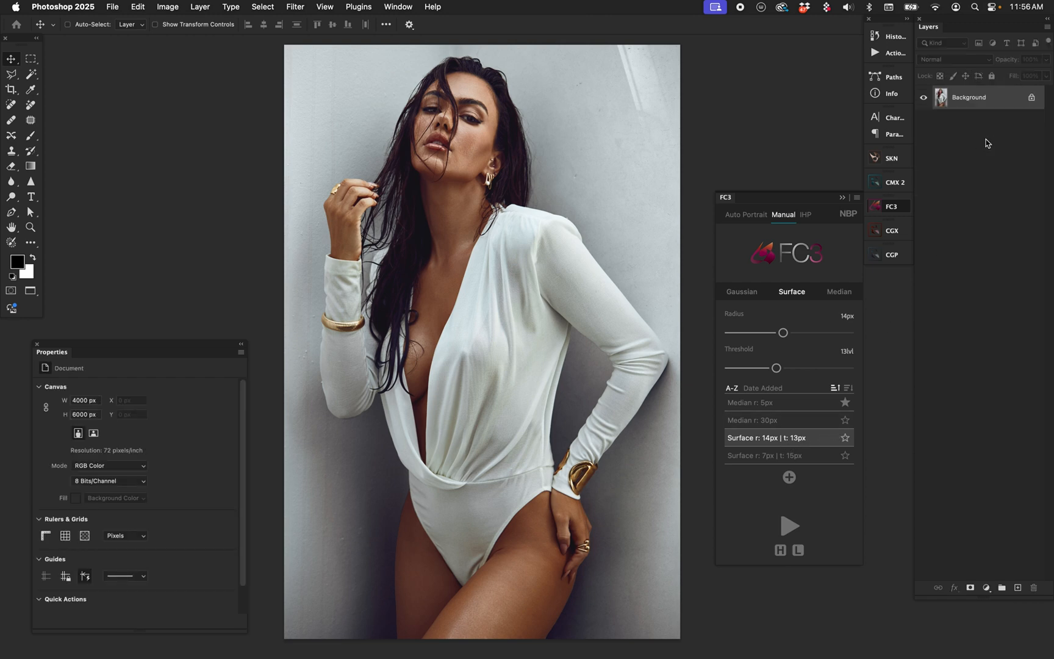
- Review the Median Preferences and return to the manual separation controls
left_click(841, 295)
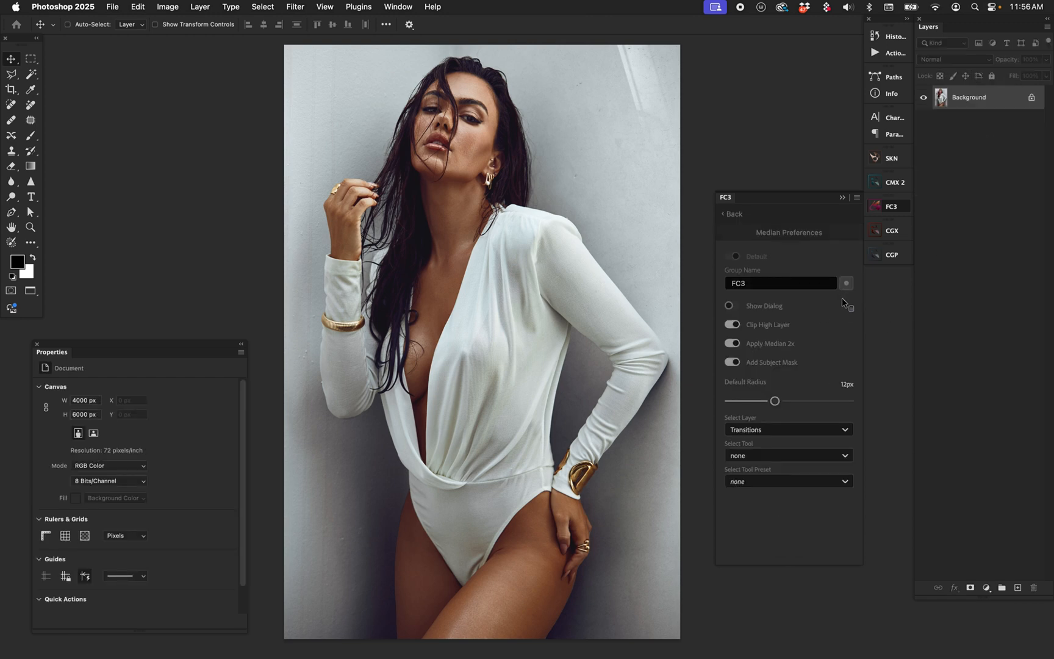
left_click(732, 213)
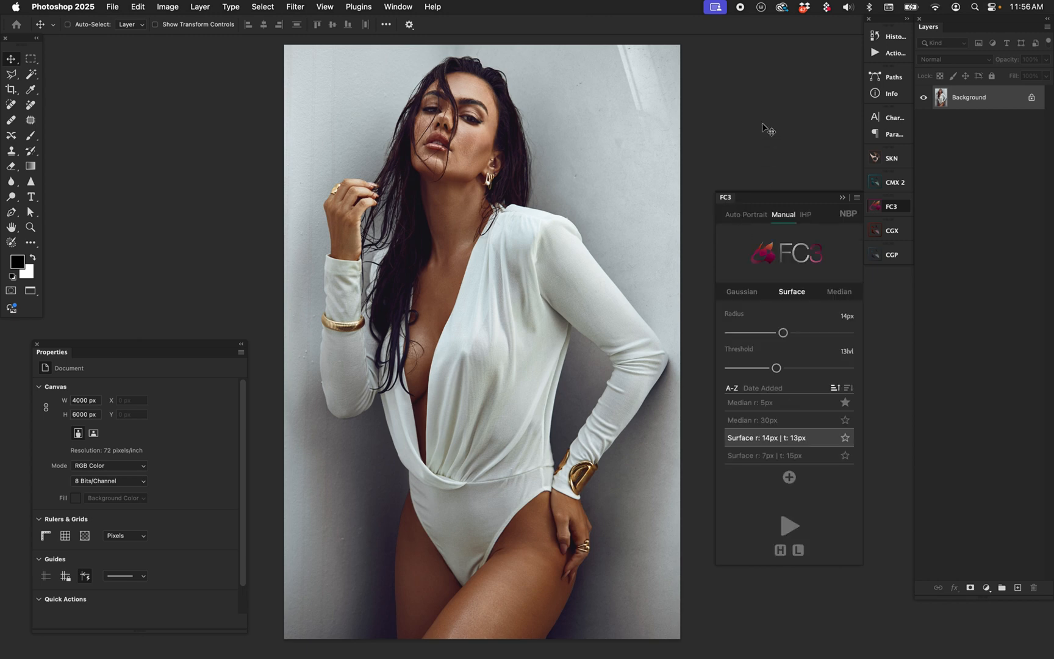